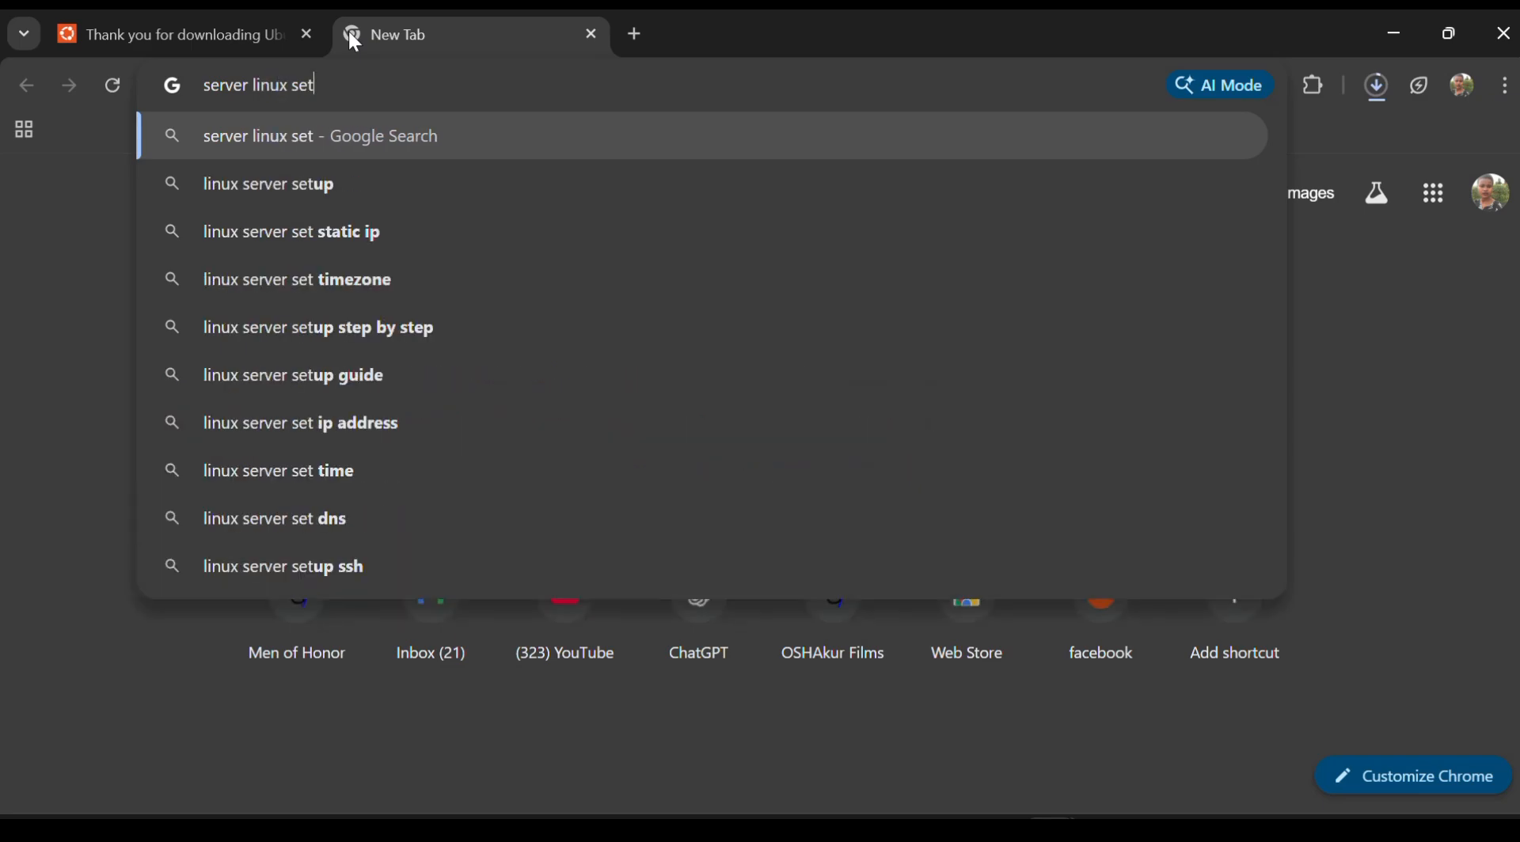
Search Google for linux server setup download free
left_click(305, 185)
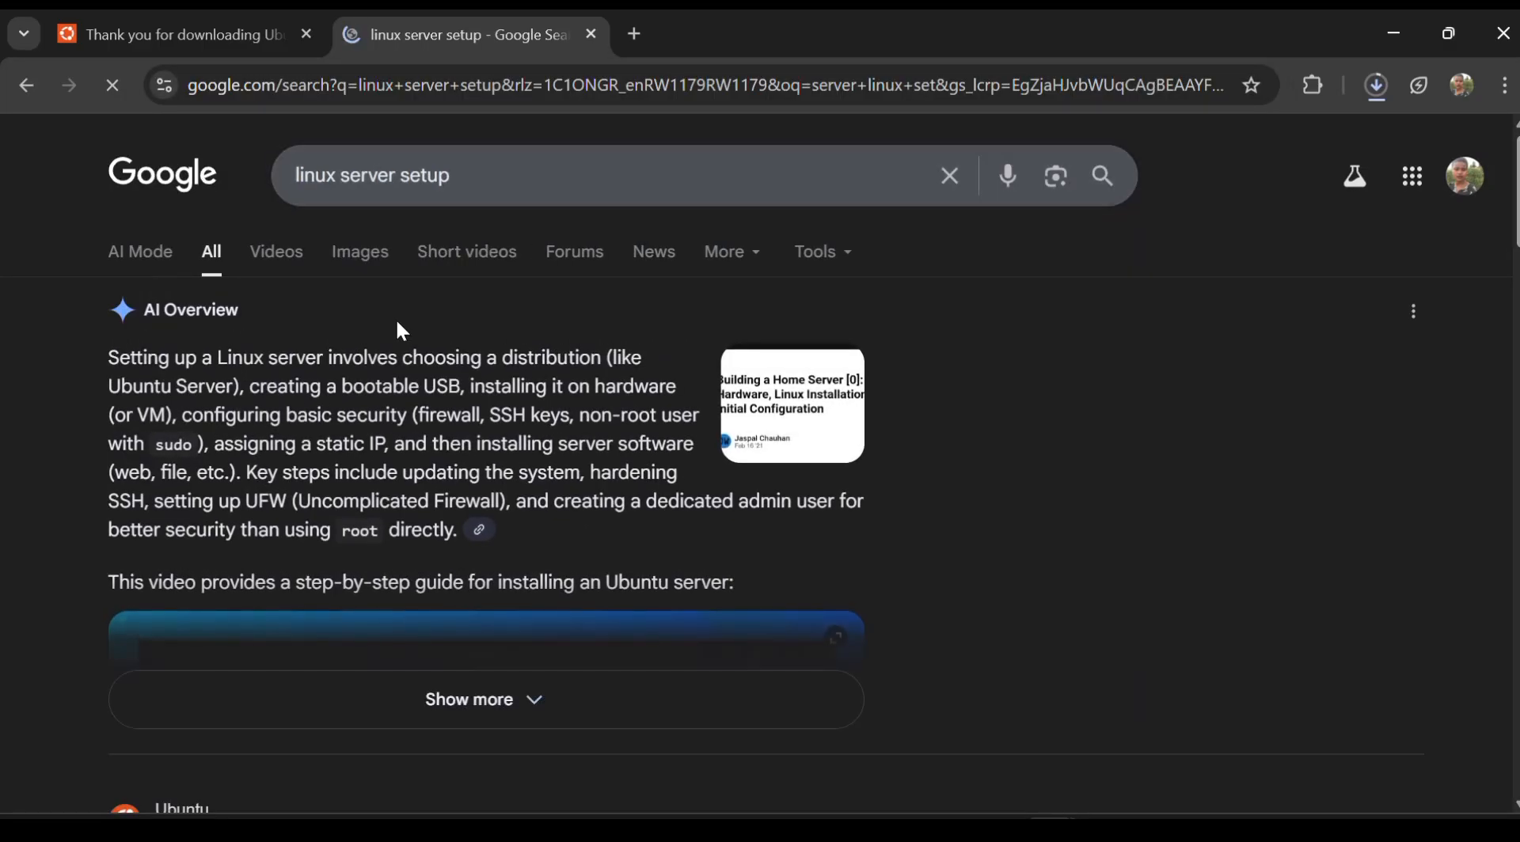
left_click(590, 175)
type("download")
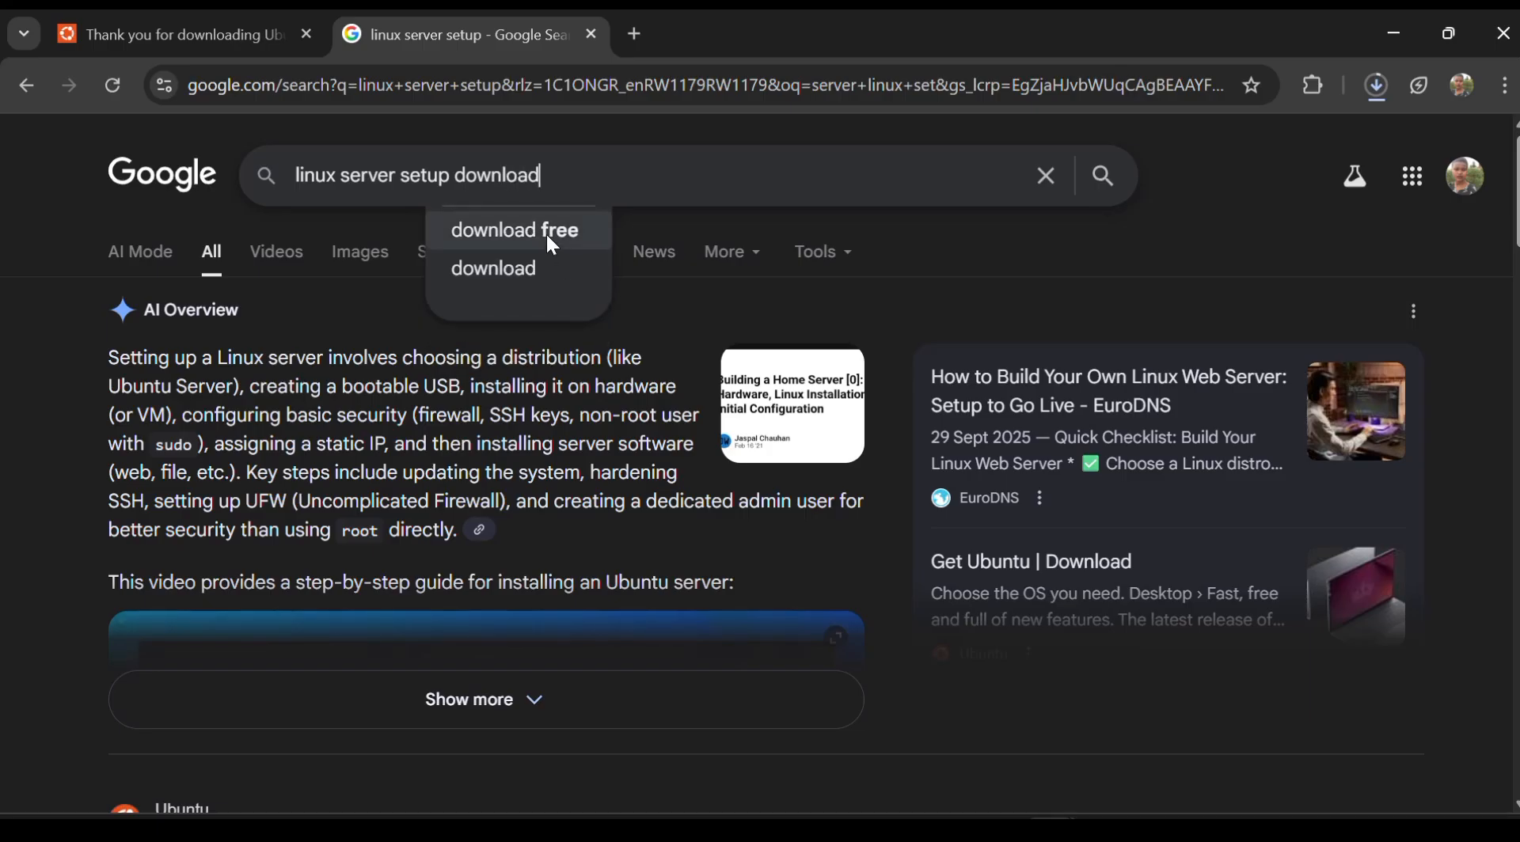
left_click(548, 238)
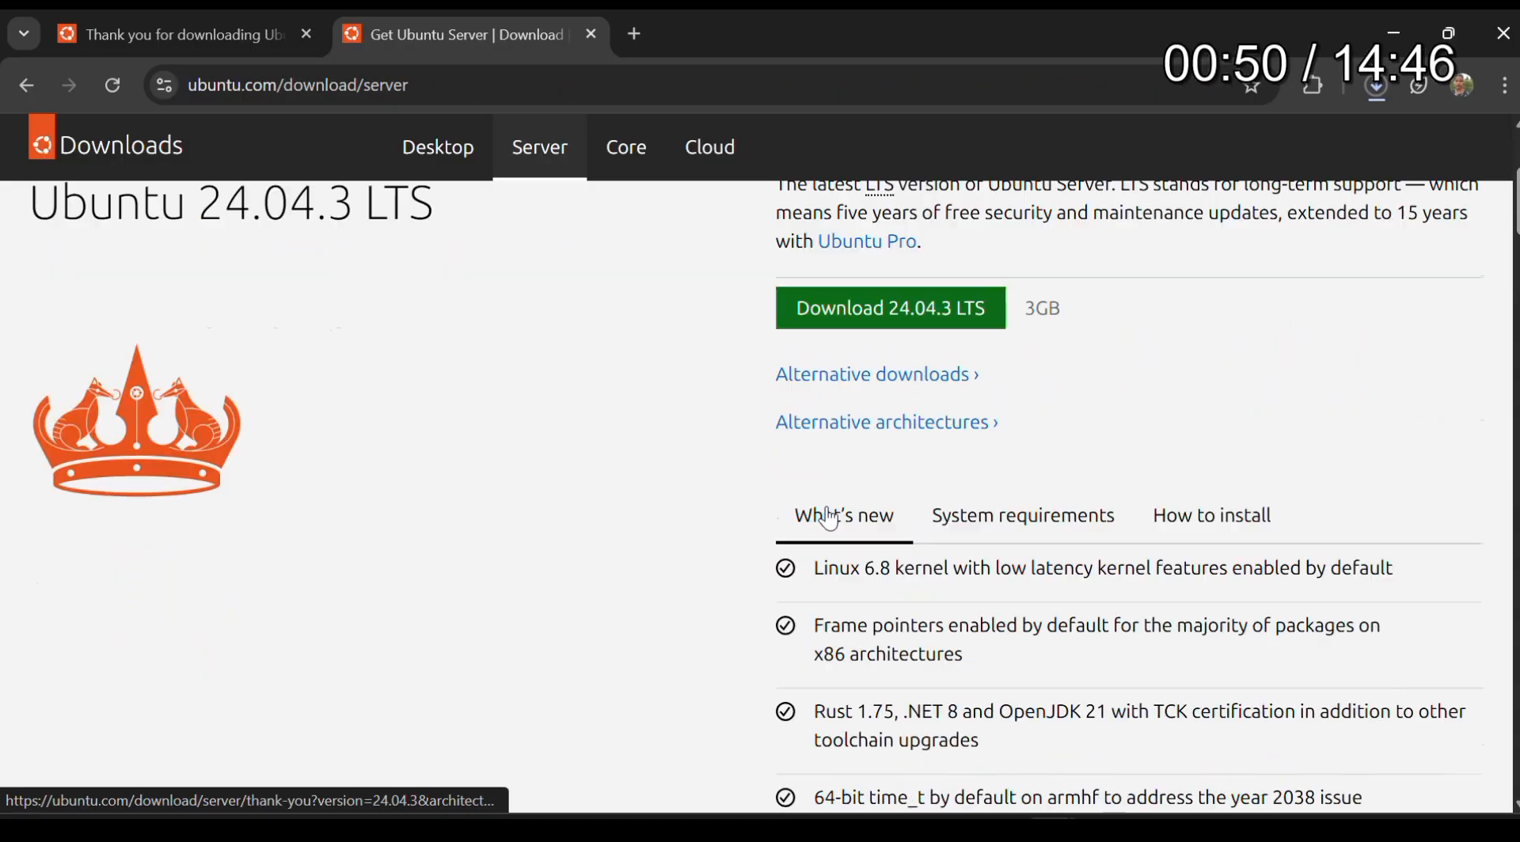
Review the Ubuntu Server download page releases and check the progress of the ISO downloads
scroll(824, 509, "down", 1)
scroll(831, 519, "up", 1)
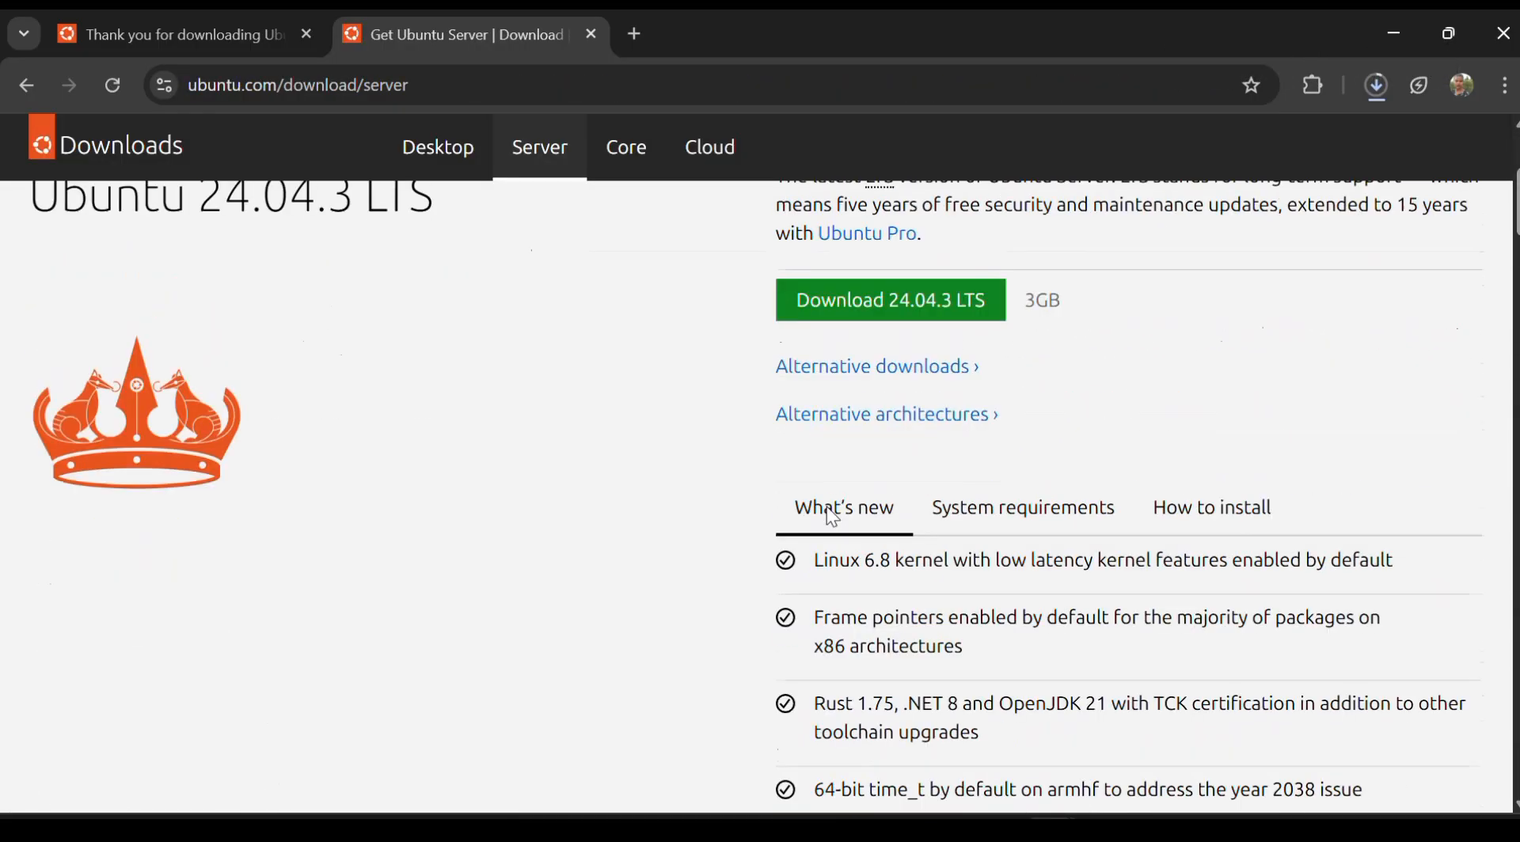
scroll(831, 519, "down", 3)
scroll(827, 506, "down", 2)
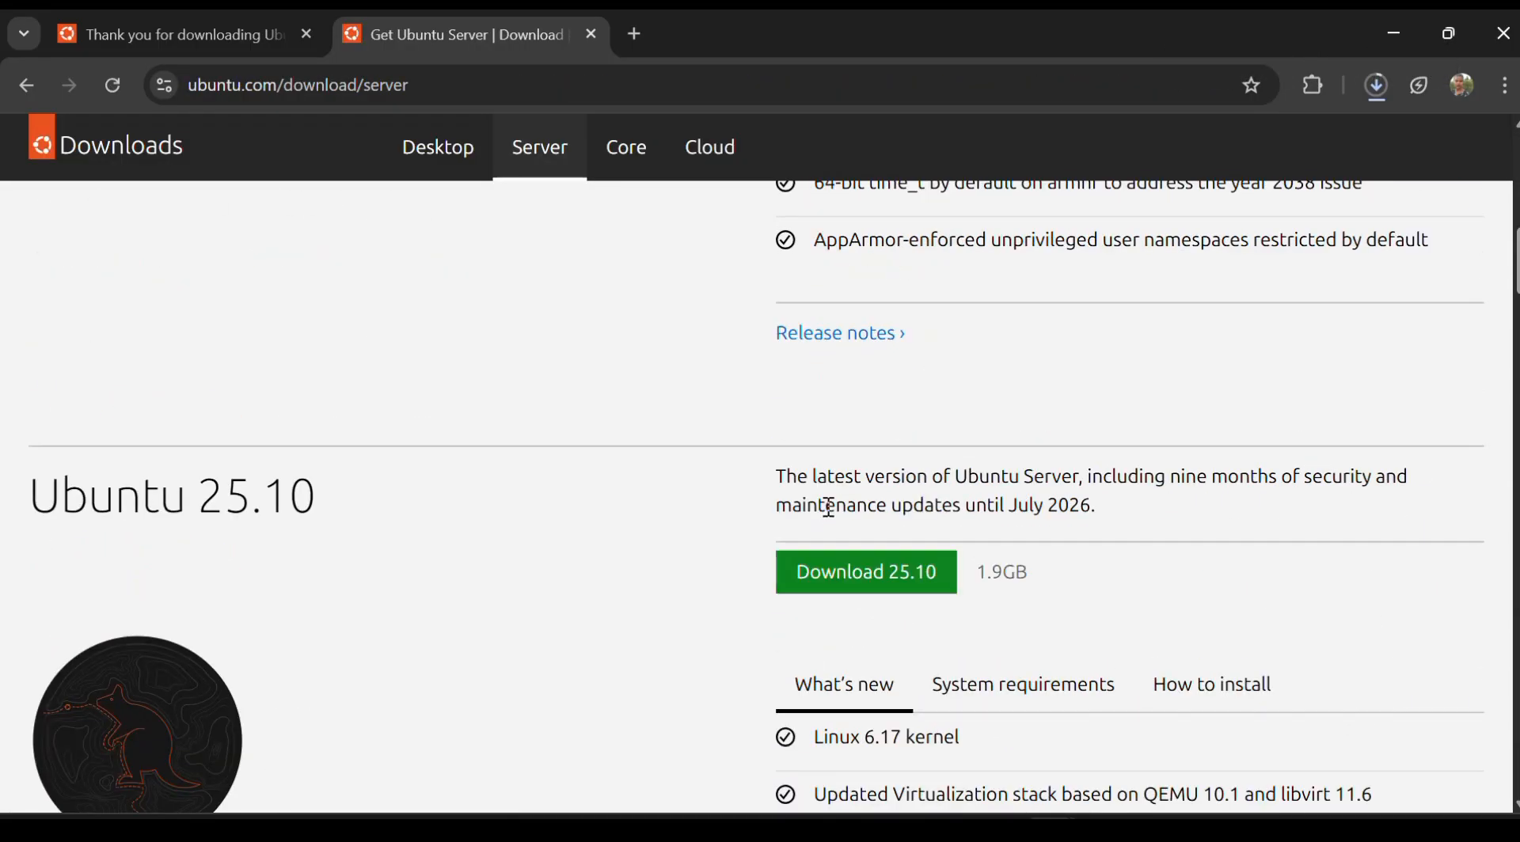
scroll(828, 507, "up", 10)
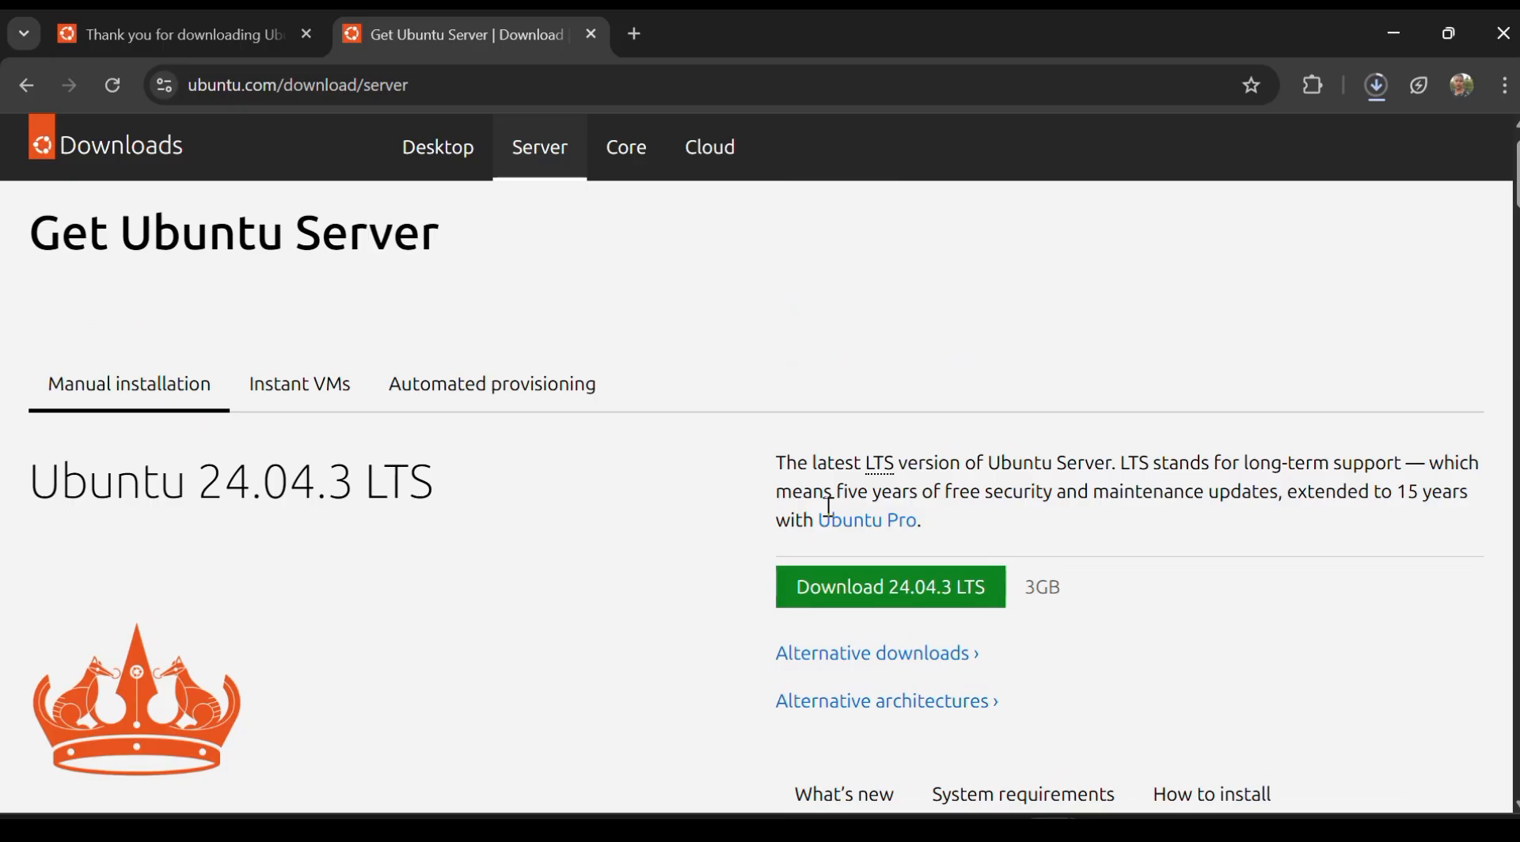
scroll(829, 506, "down", 8)
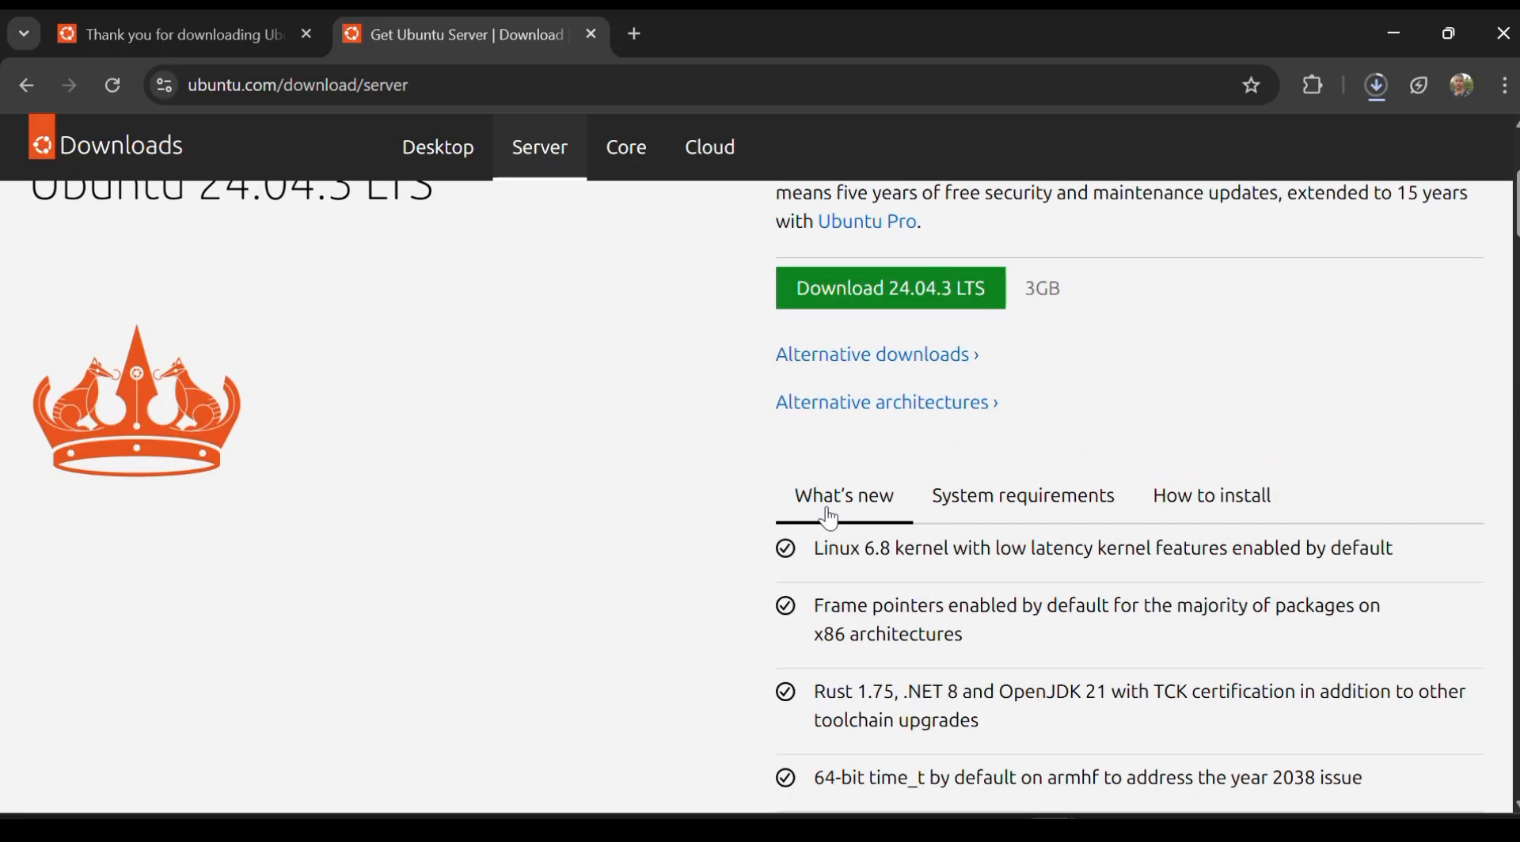
scroll(827, 513, "up", 8)
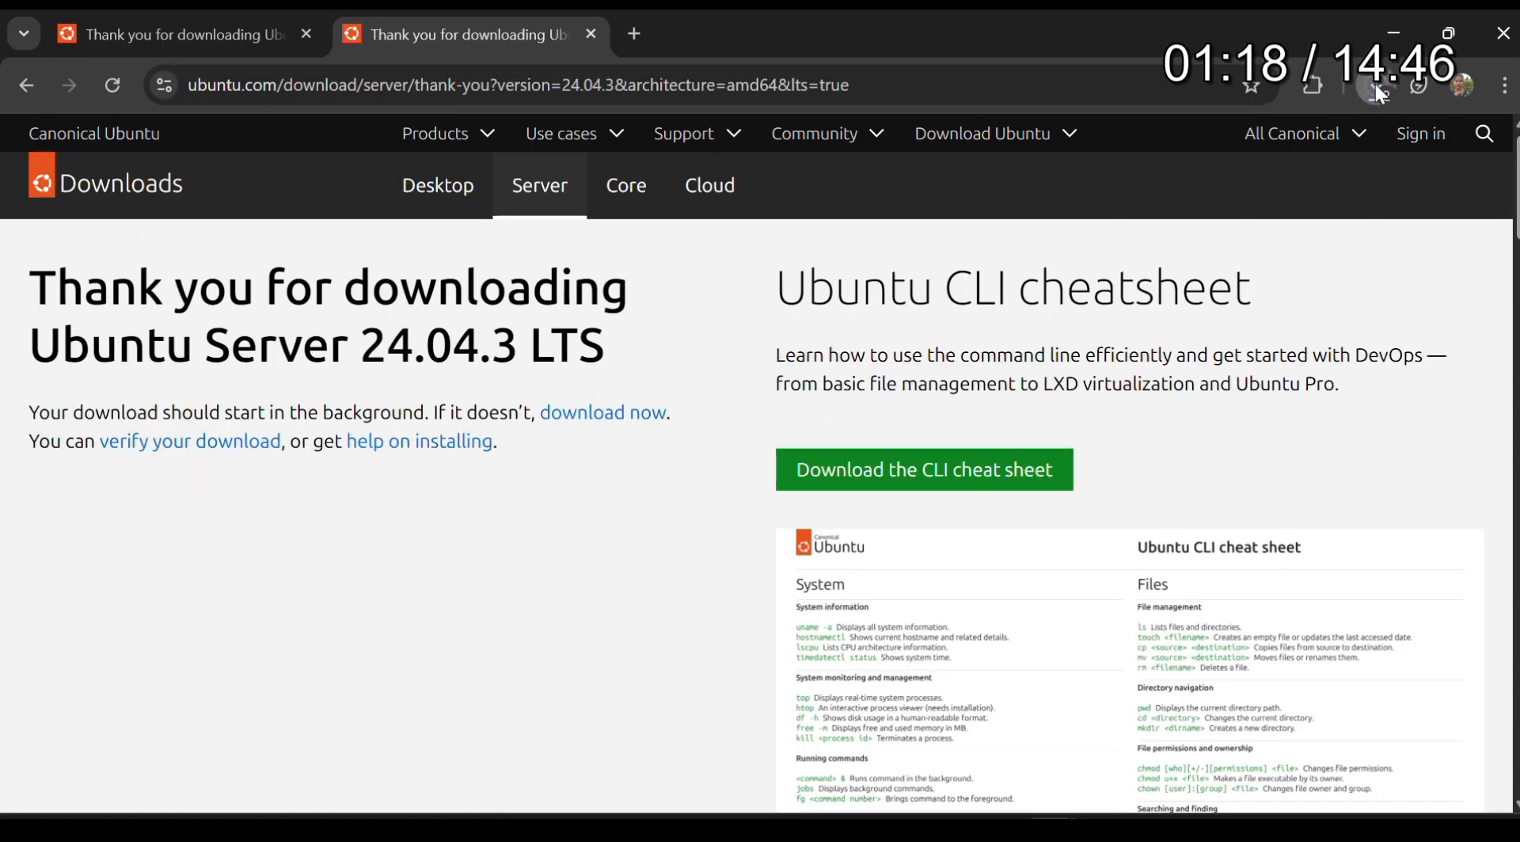
left_click(1377, 85)
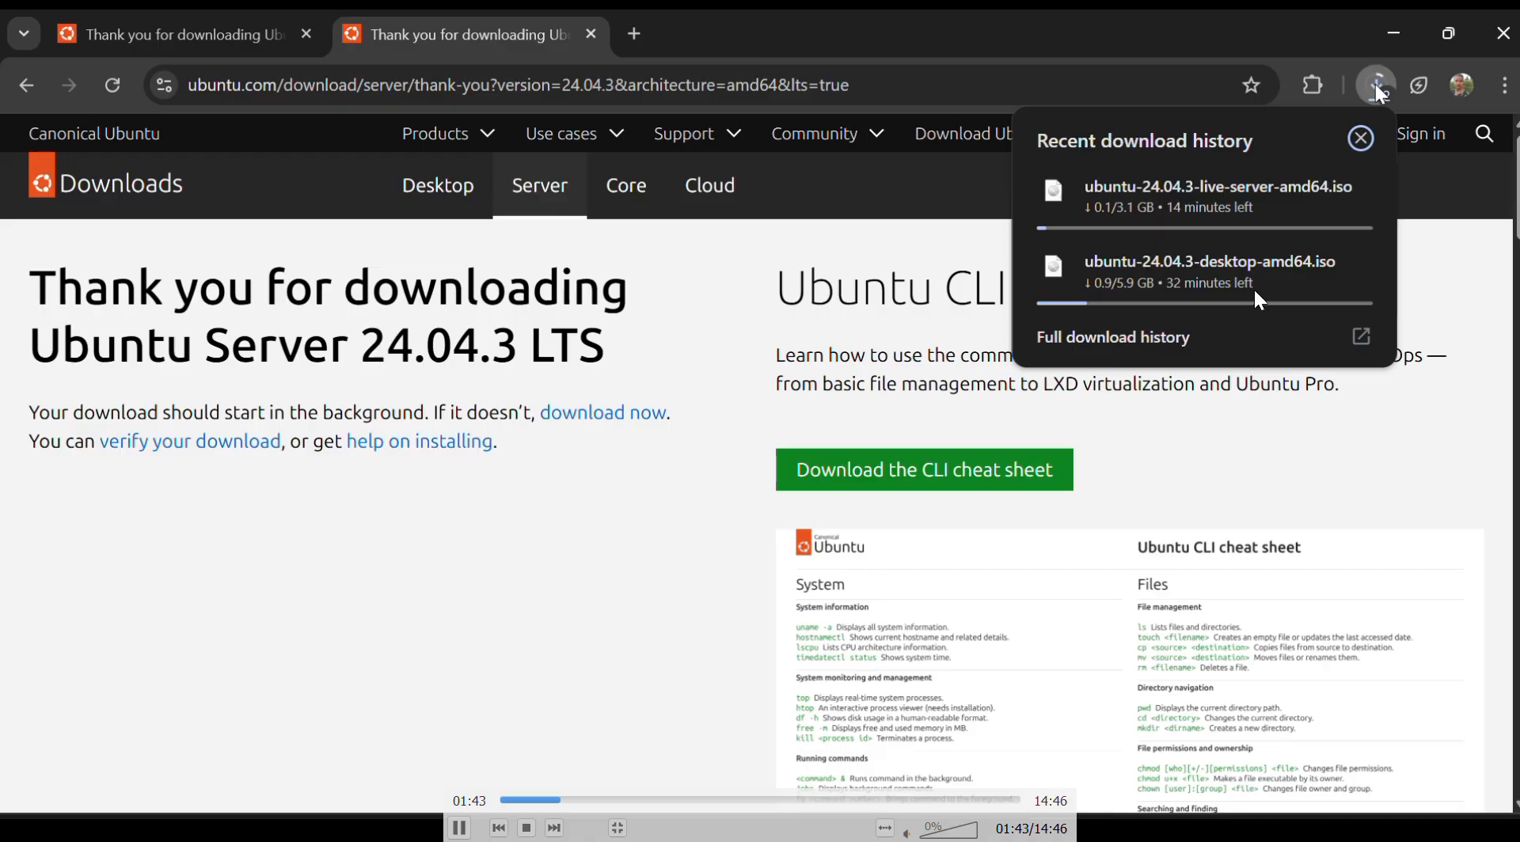
key("Right")
key("Right")
key("Right")
key("Right")
key("Right")
key("Right")
key("Right")
key("Right")
key("Right")
key("Right")
key("Right")
key("Right")
key("Right")
key("Right")
key("Right")
key("Right")
key("Right")
key("Right")
key("Right")
key("Right")
key("Right")
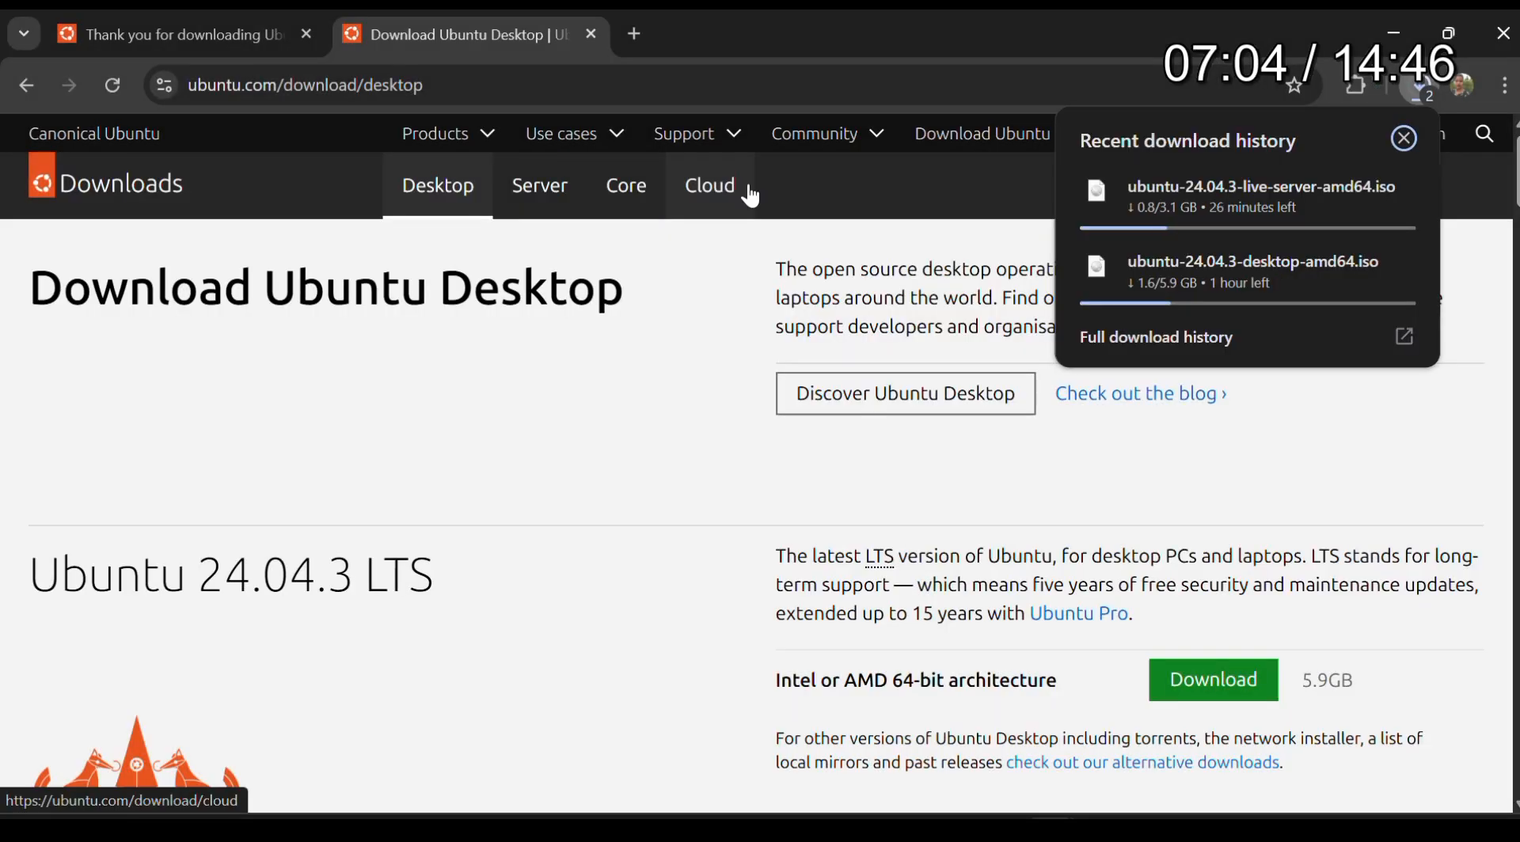
key("Right")
key("Right")
key("Right")
key("Right")
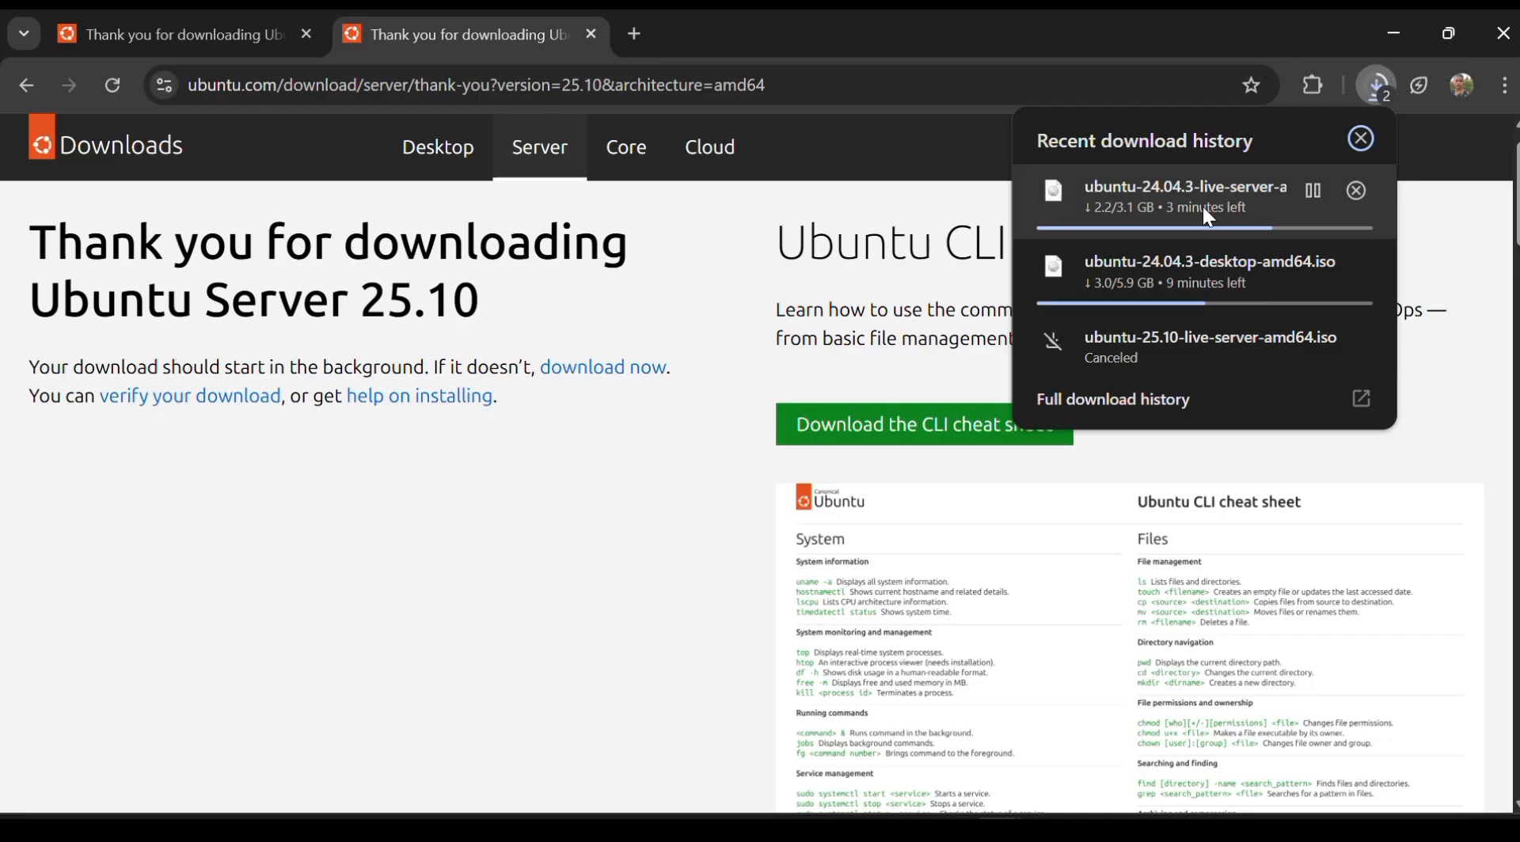
key("Right")
key("Right")
key("Right")
key("Right")
key("Right")
key("Right")
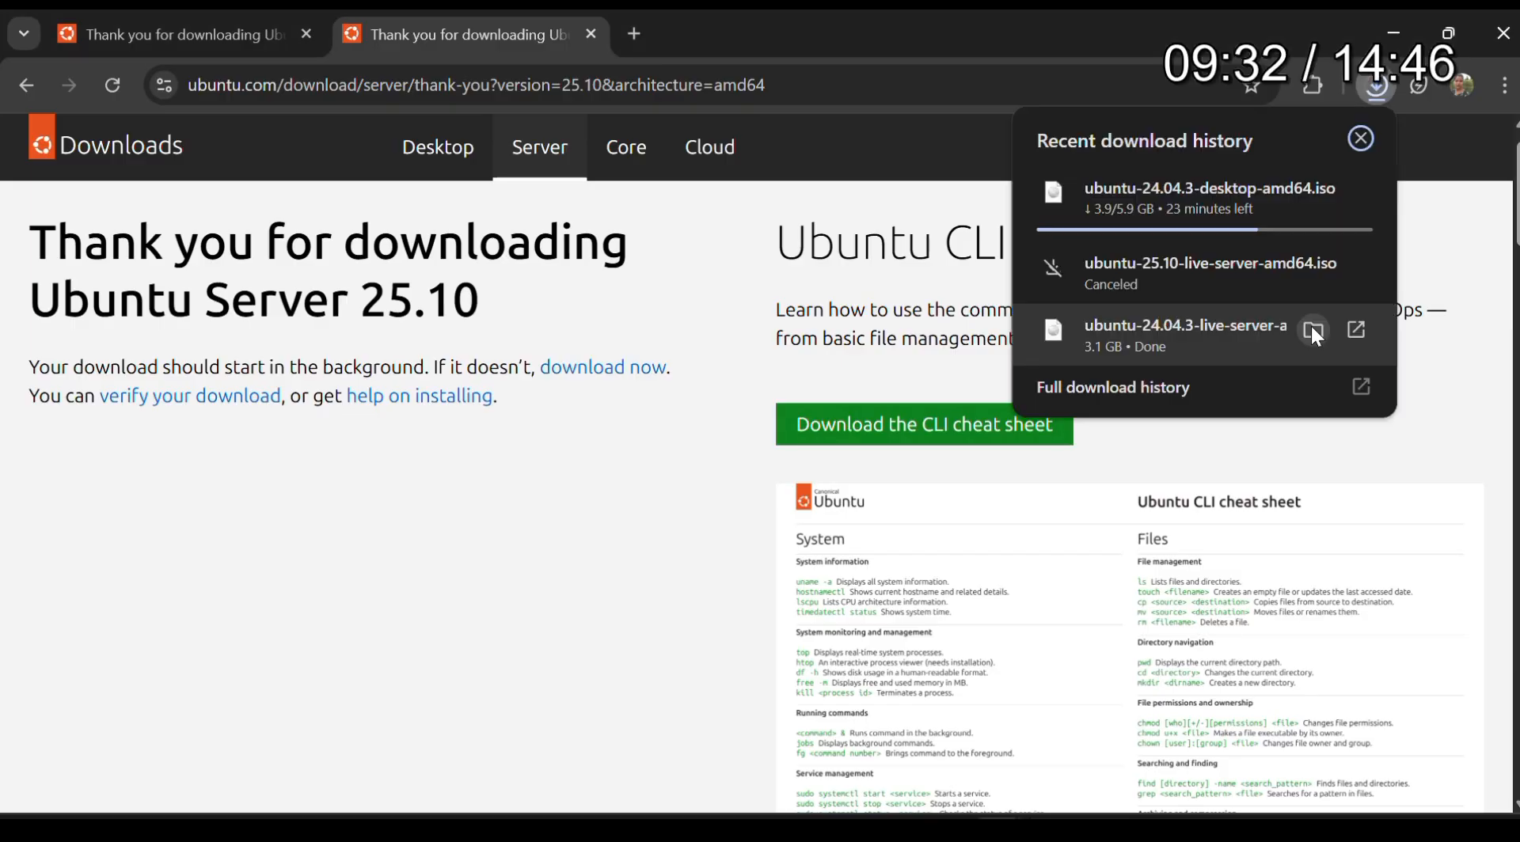
left_click(1313, 329)
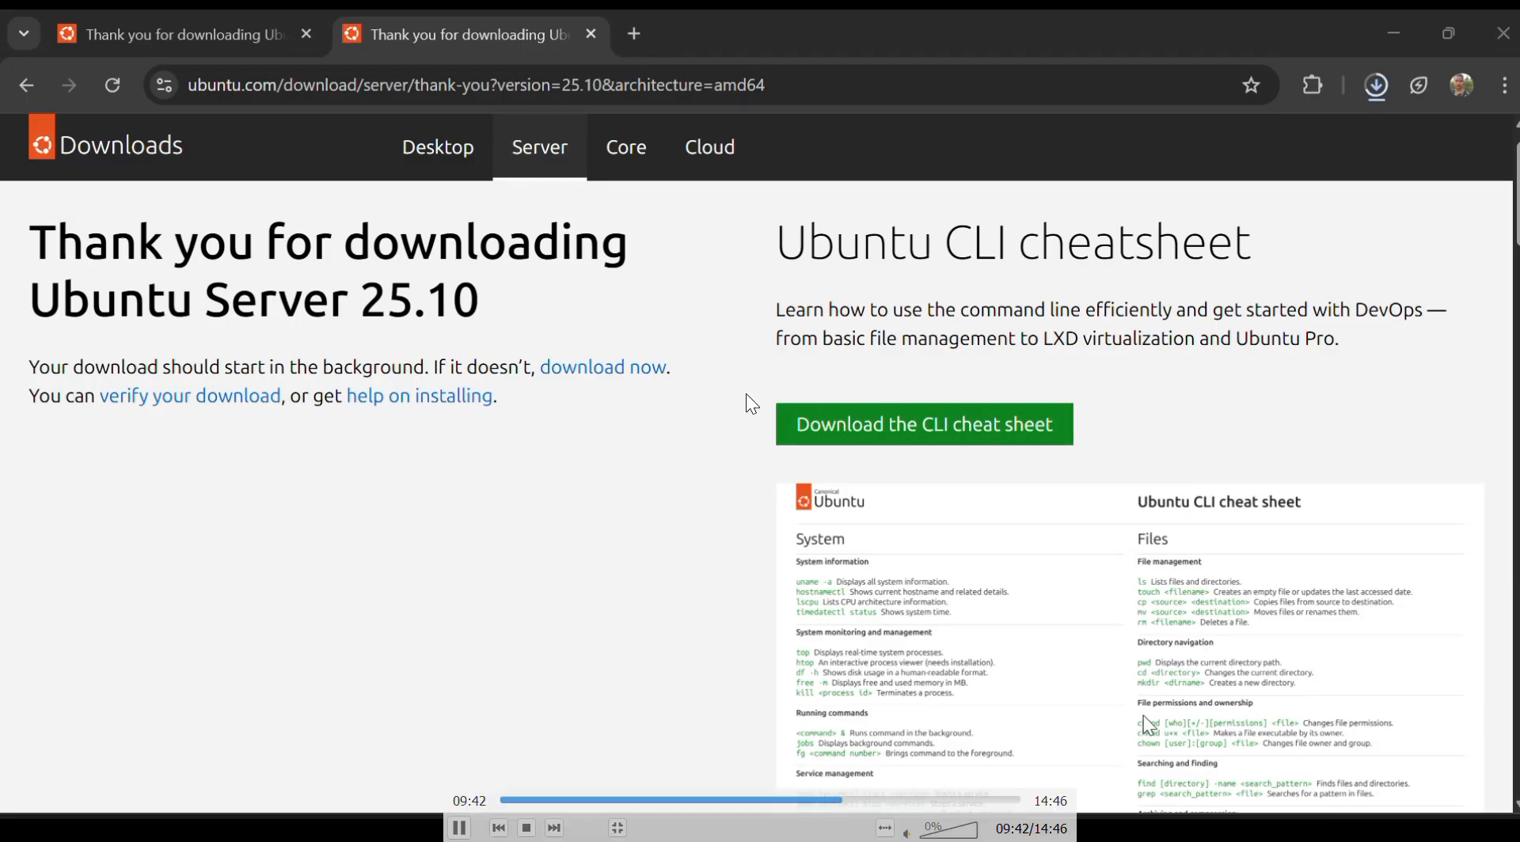
mouse_move(1105, 827)
left_click(1140, 705)
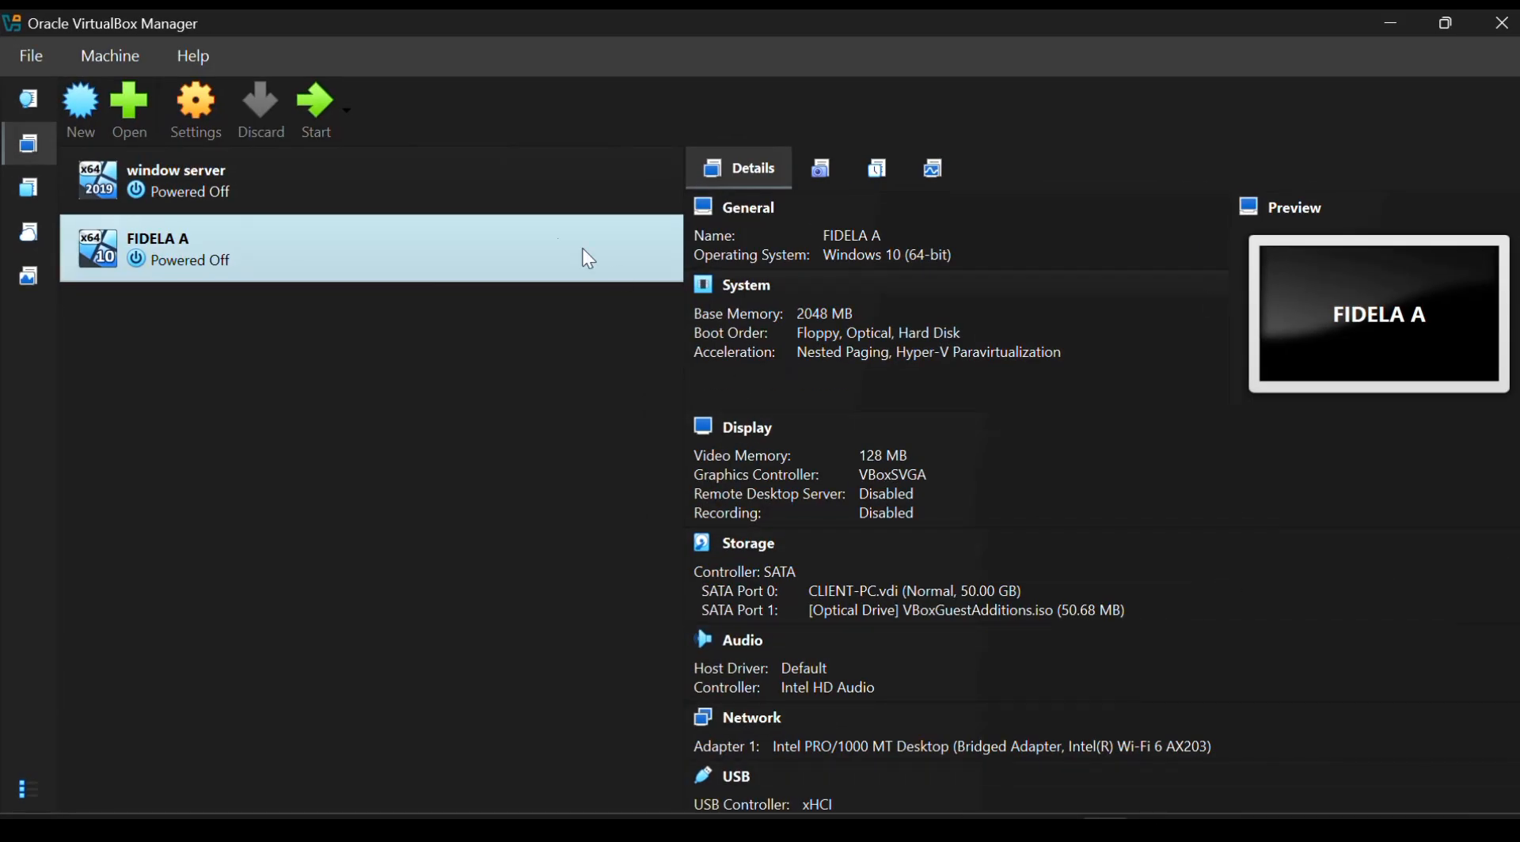
Start creating a new virtual machine named linux
left_click(84, 103)
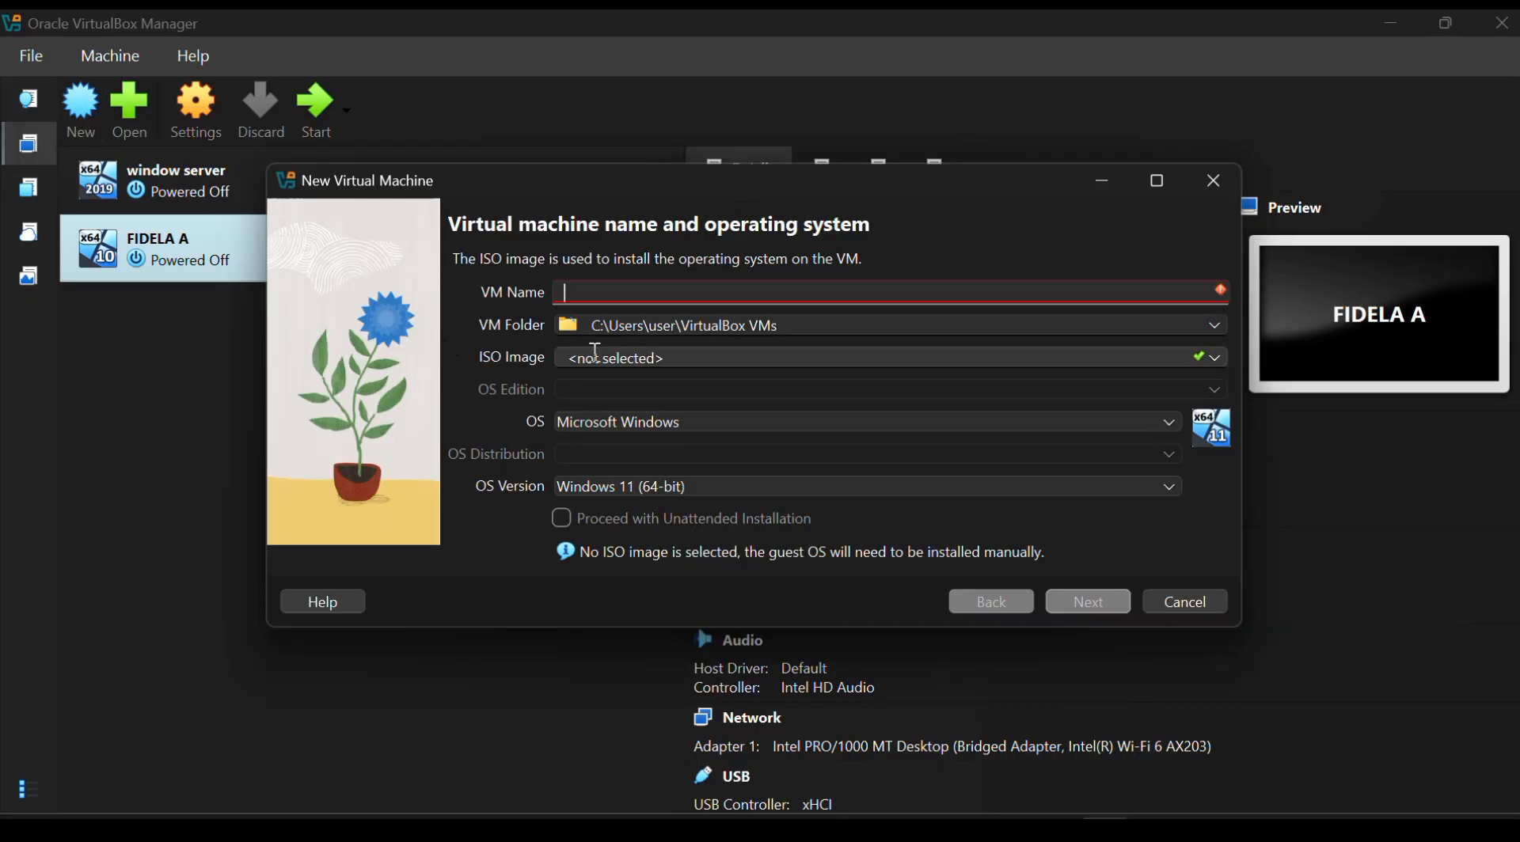
type("lin")
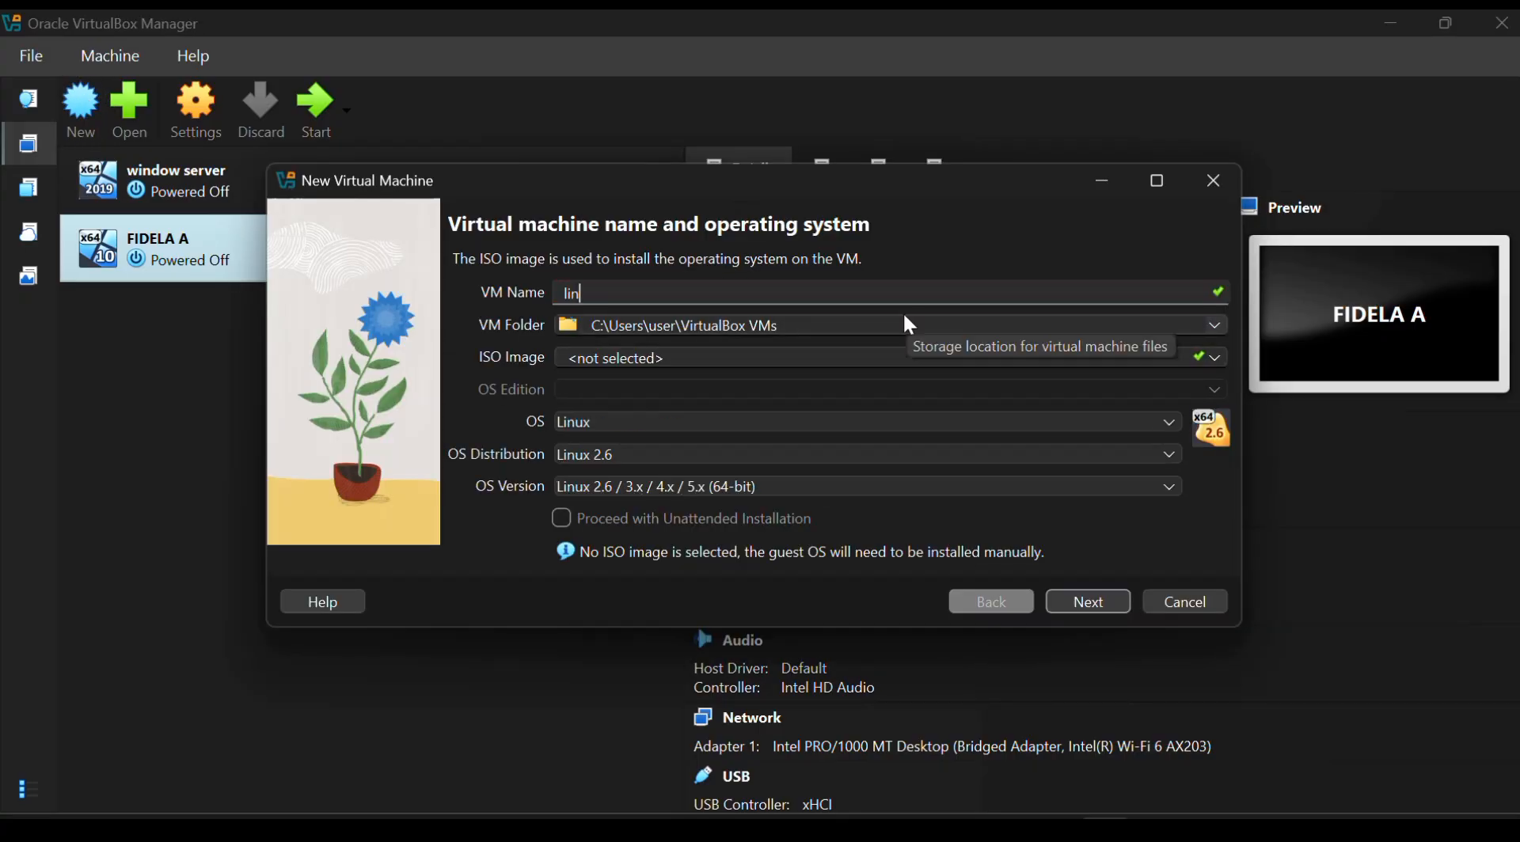
type("ux")
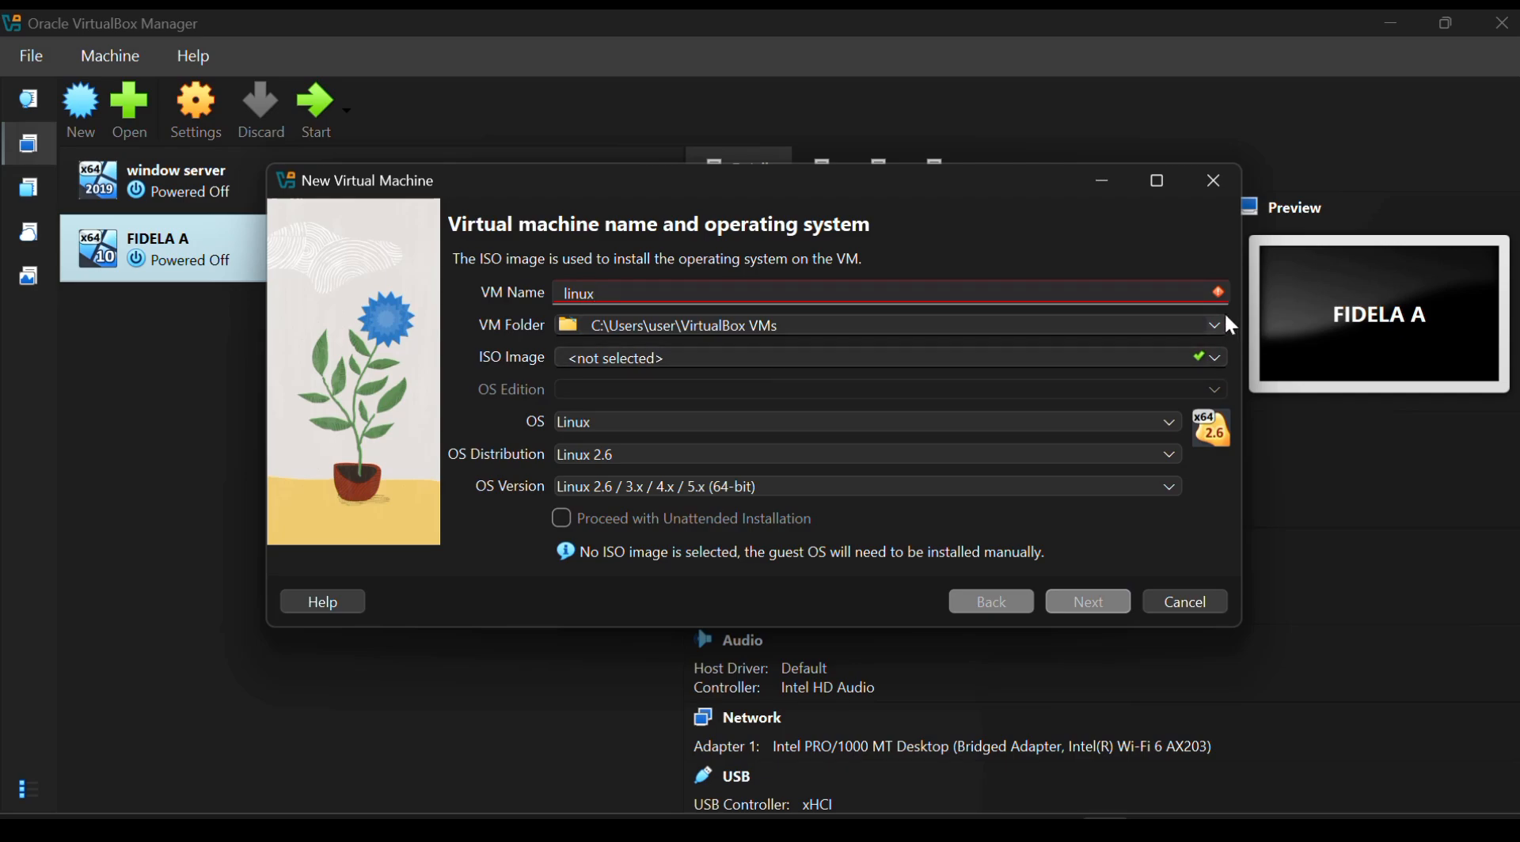
Select the ubuntu-24.04.3-live-server-amd64 ISO image from the Downloads folder for the VM
left_click(1216, 359)
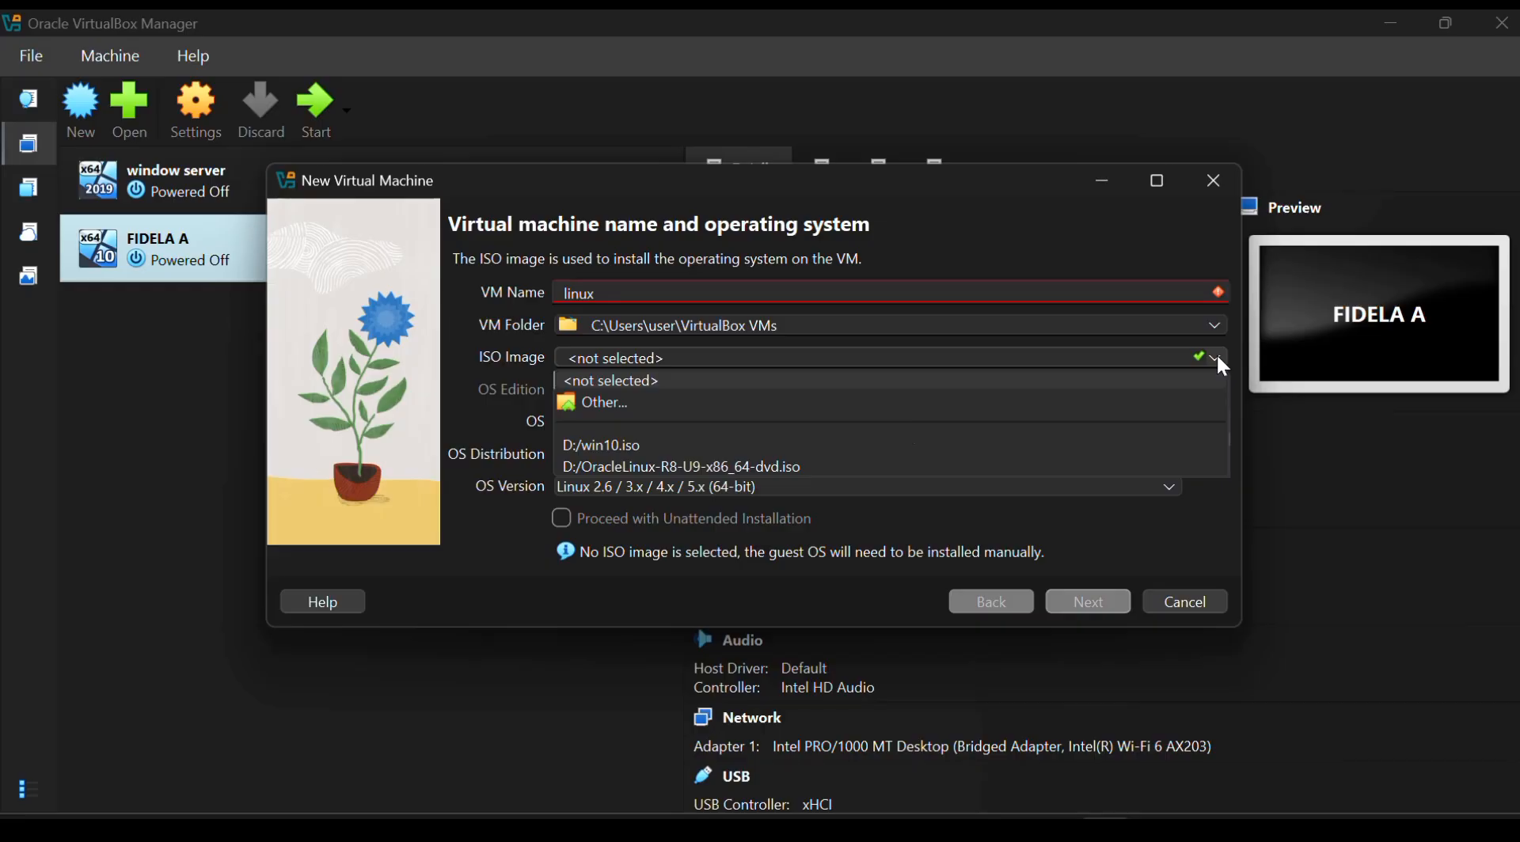
left_click(940, 406)
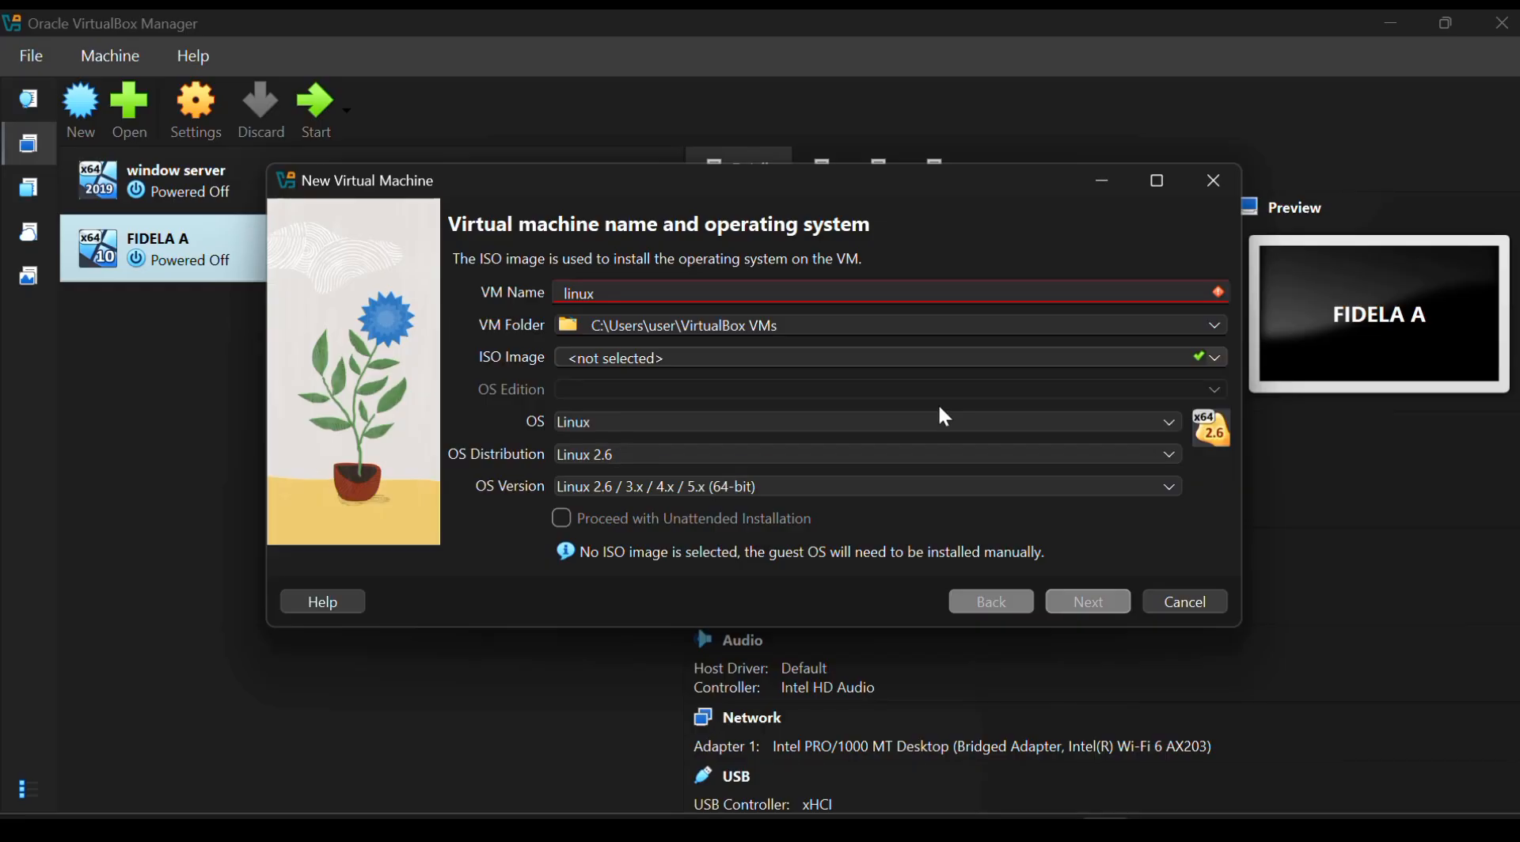
double_click(651, 406)
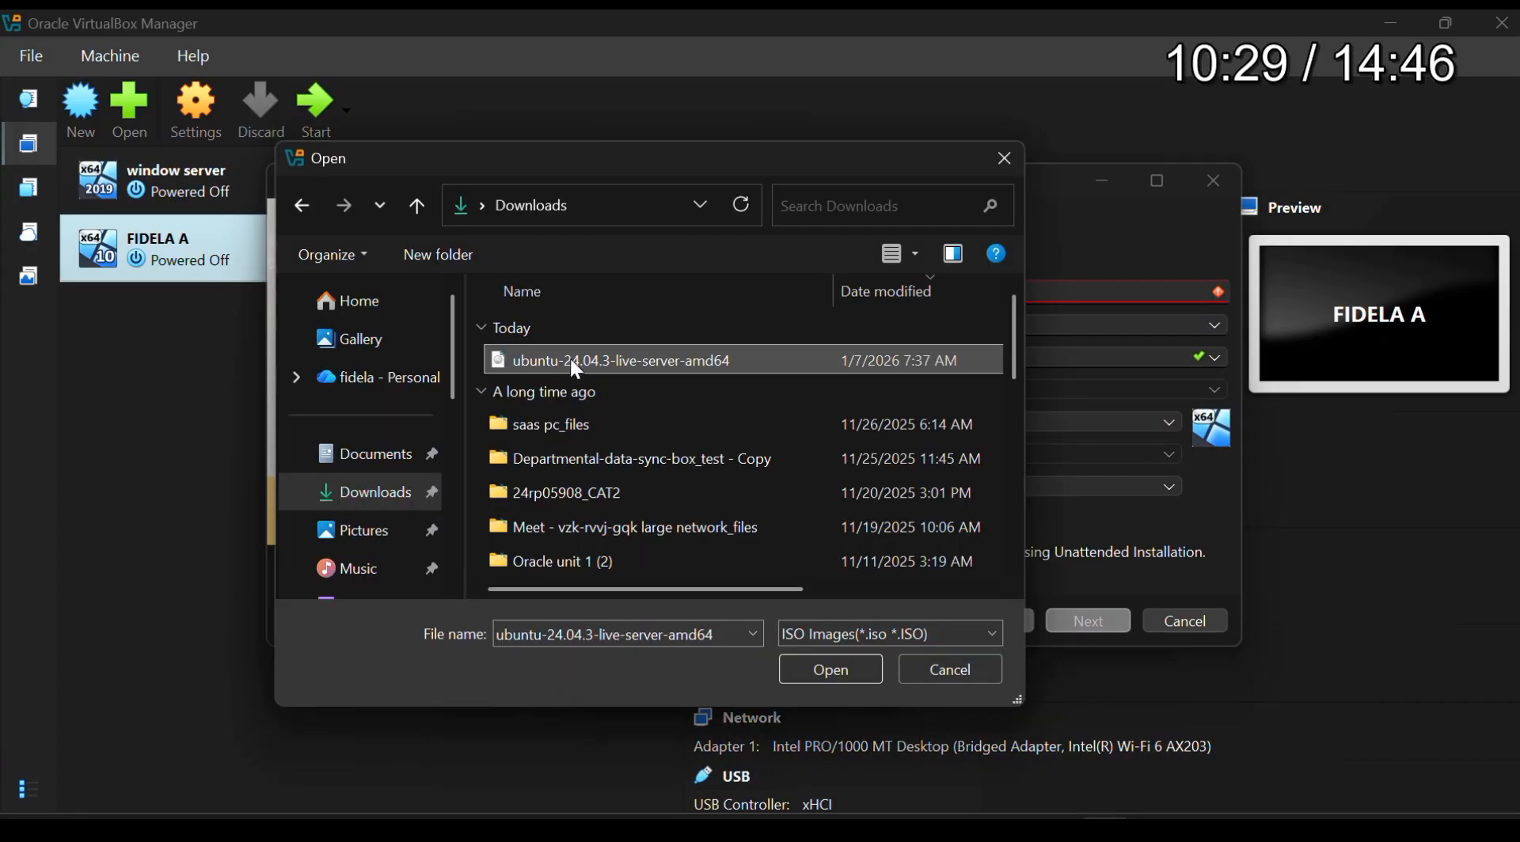
left_click(862, 674)
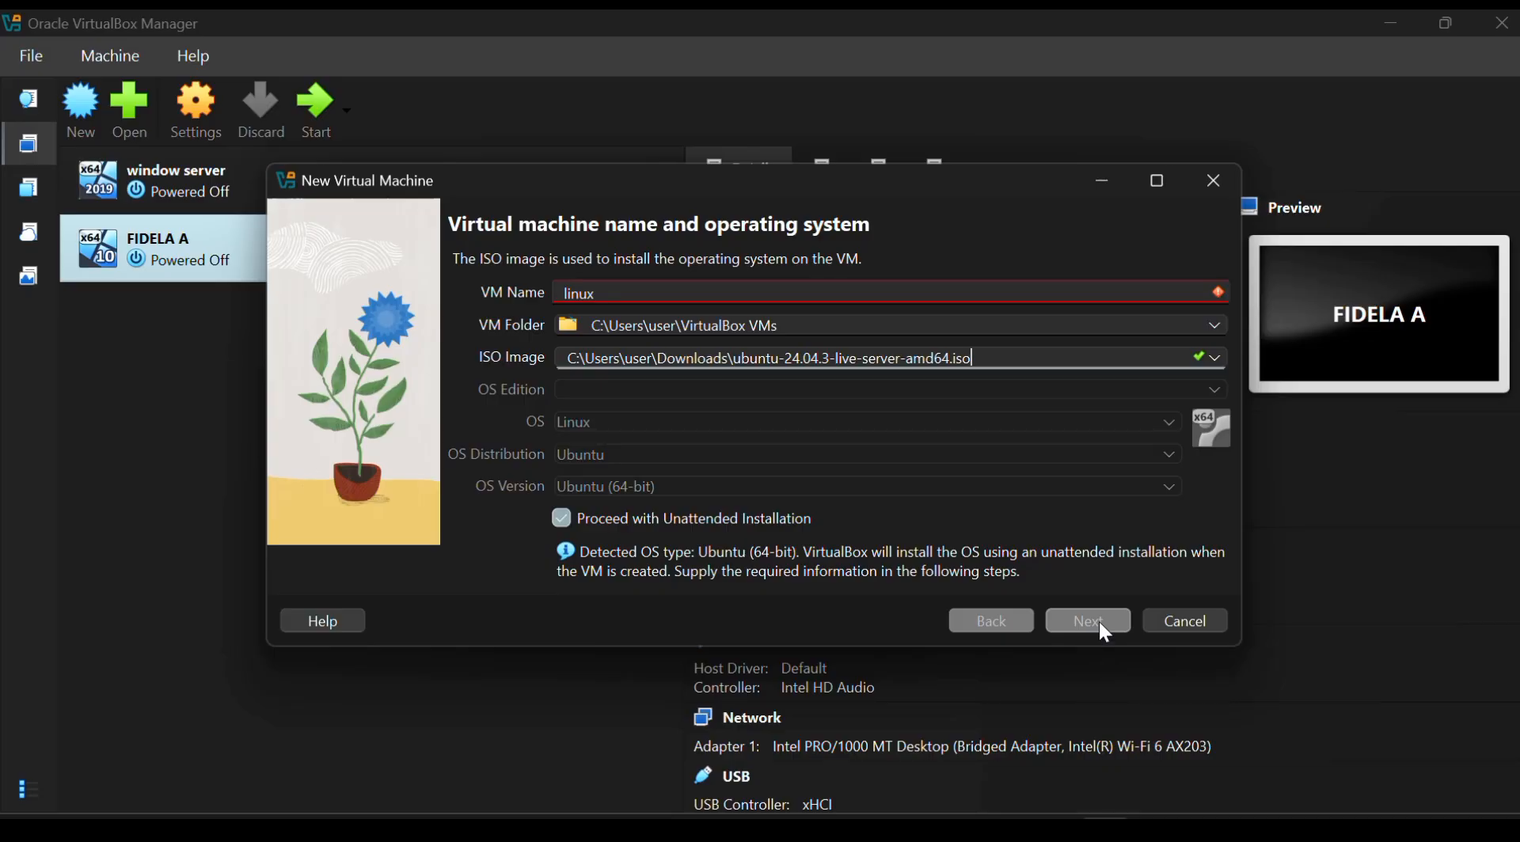
Name the VM linux server and fill in the user name for the unattended installation
left_click(919, 297)
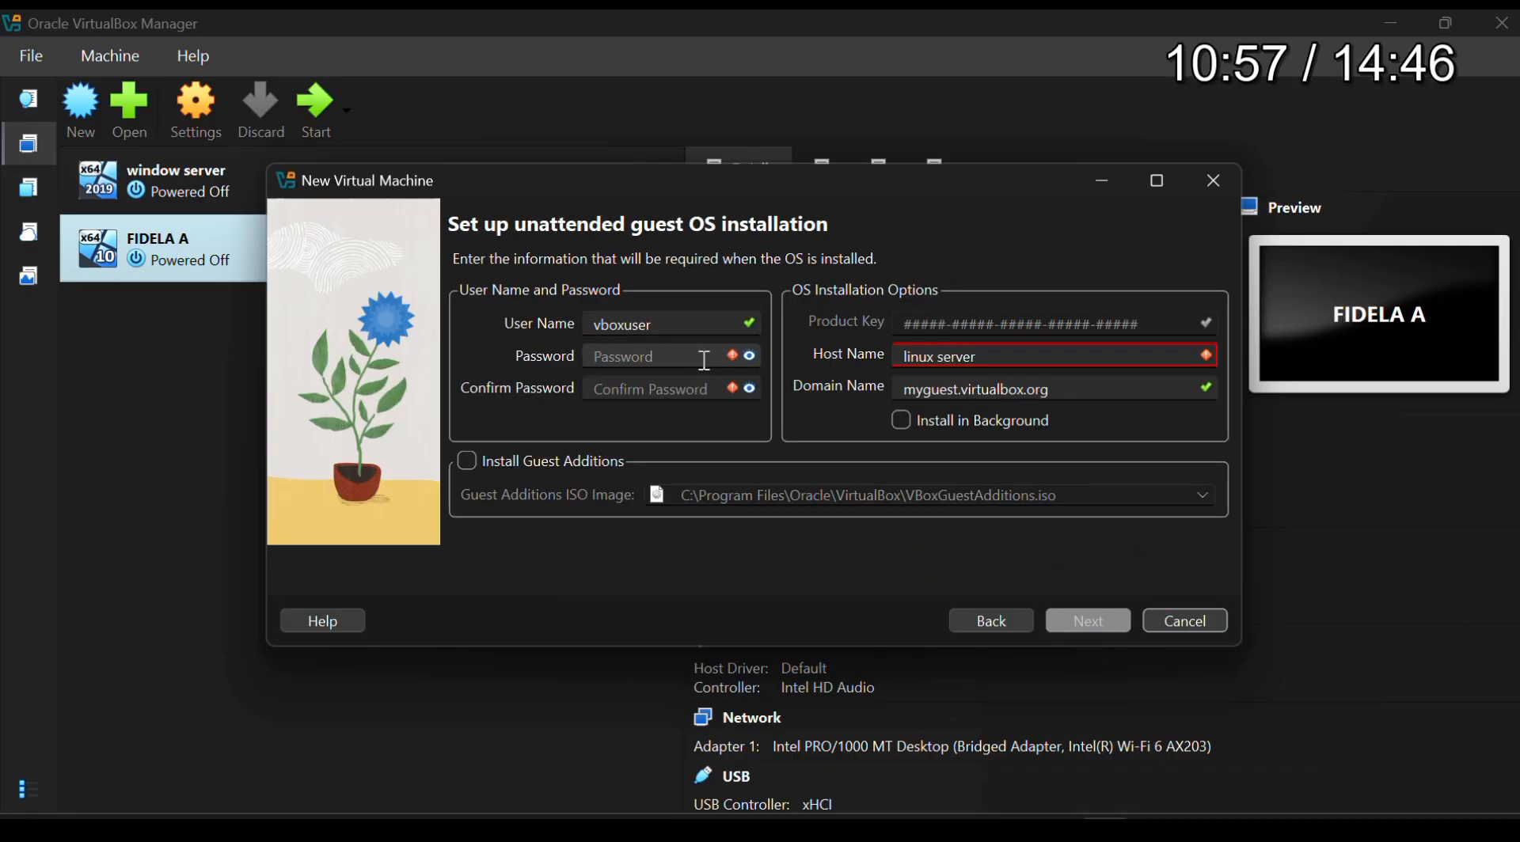
left_click(685, 324)
key("BackSpace")
key("BackSpace")
key("BackSpace")
key("BackSpace")
key("BackSpace")
key("BackSpace")
key("BackSpace")
key("BackSpace")
type("fi")
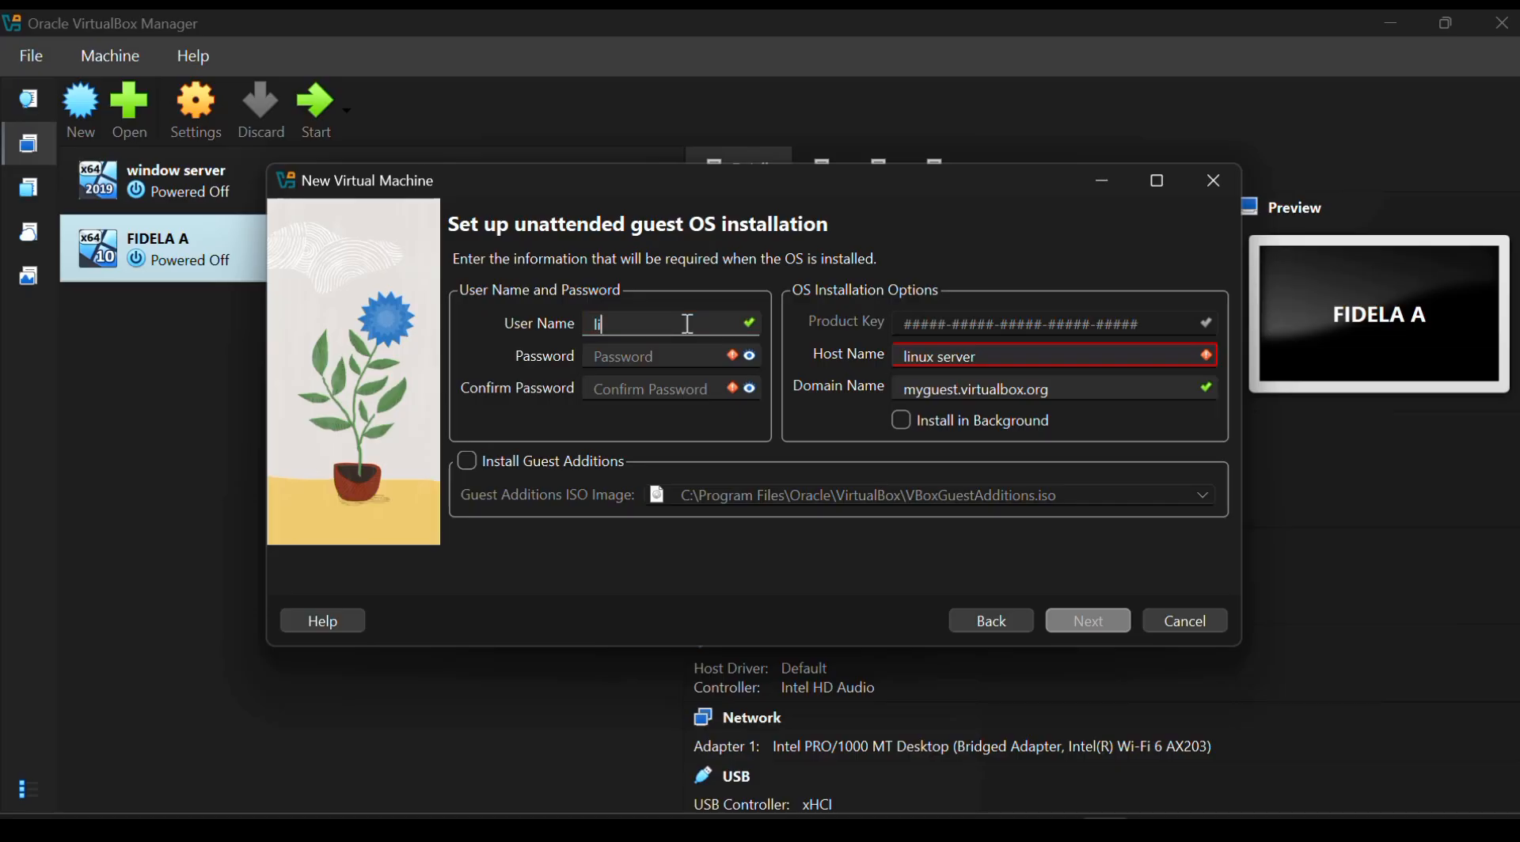
key("BackSpace")
type("fidelo")
key("BackSpace")
Enter and confirm the account password for the unattended installation
left_click(665, 357)
type("●●●●●●●●●●●●●")
left_click(660, 389)
type("●●●●●●●●●●●●●")
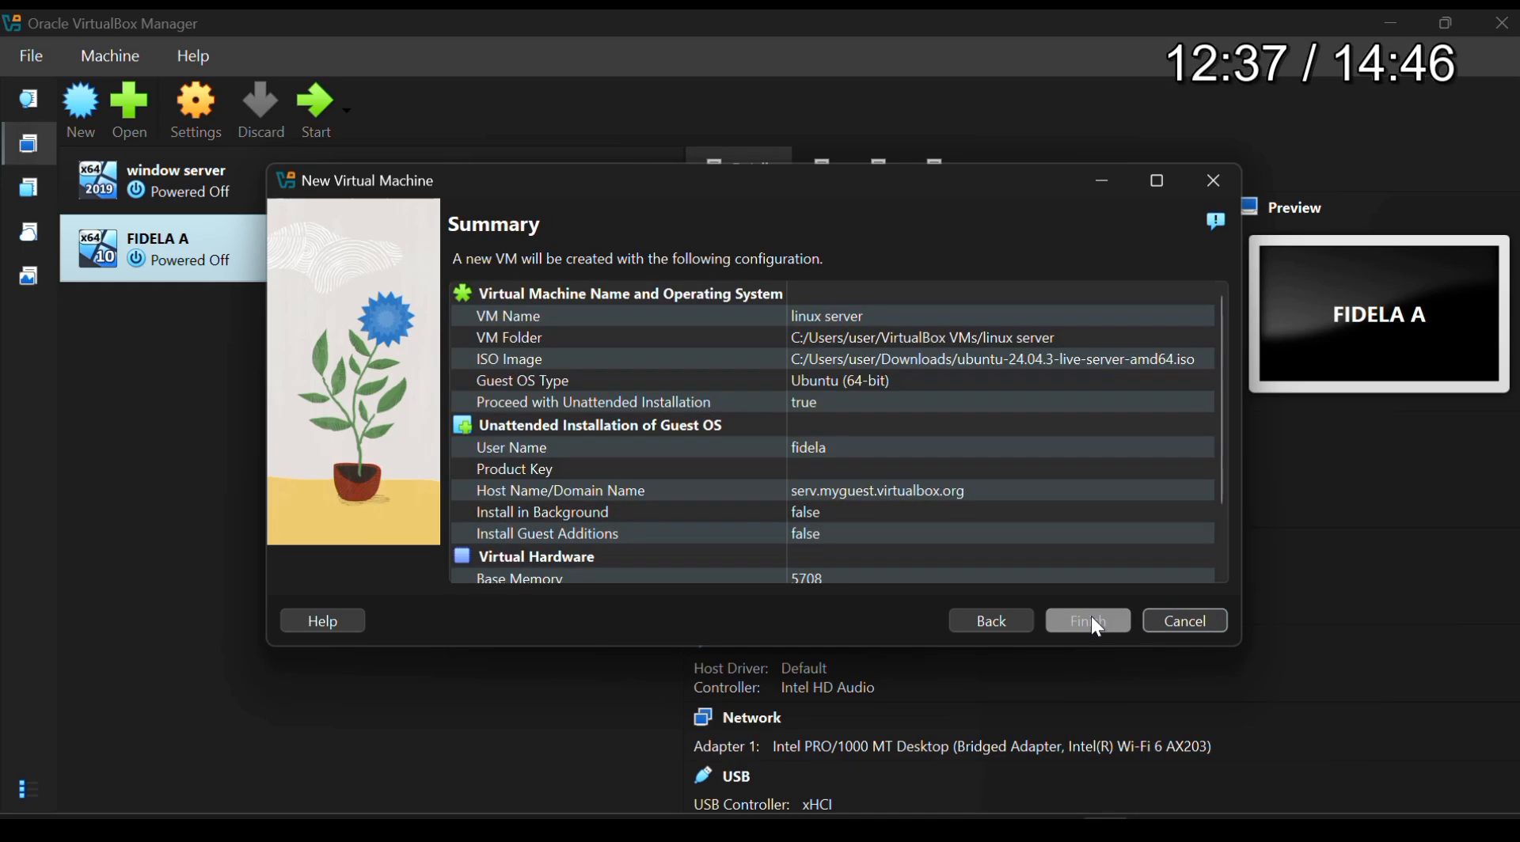
Accept the virtual hardware settings and finish creating the linux server VM
left_click(1092, 617)
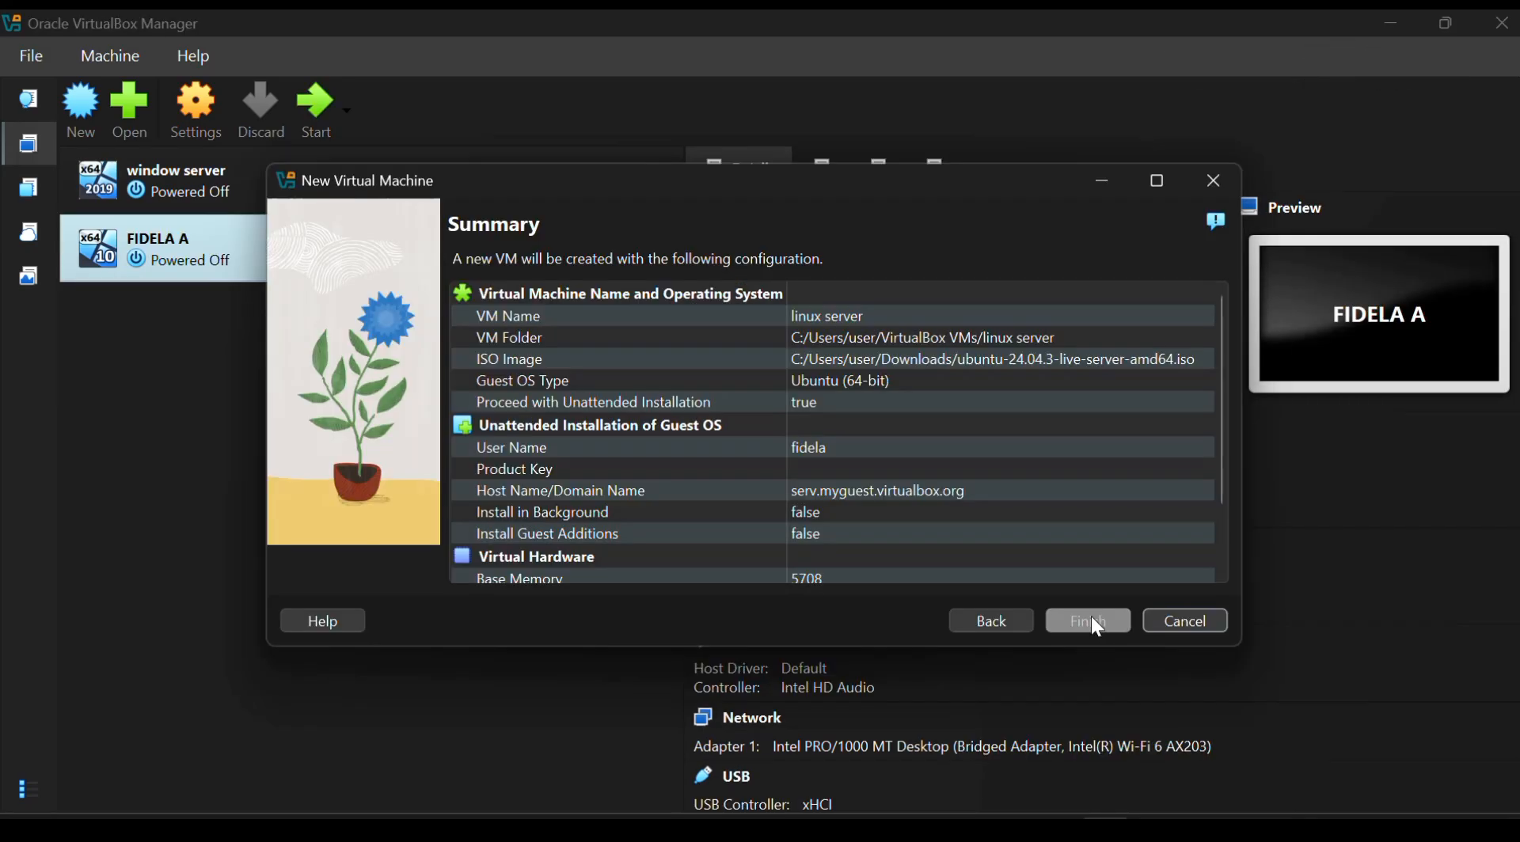
left_click(1090, 618)
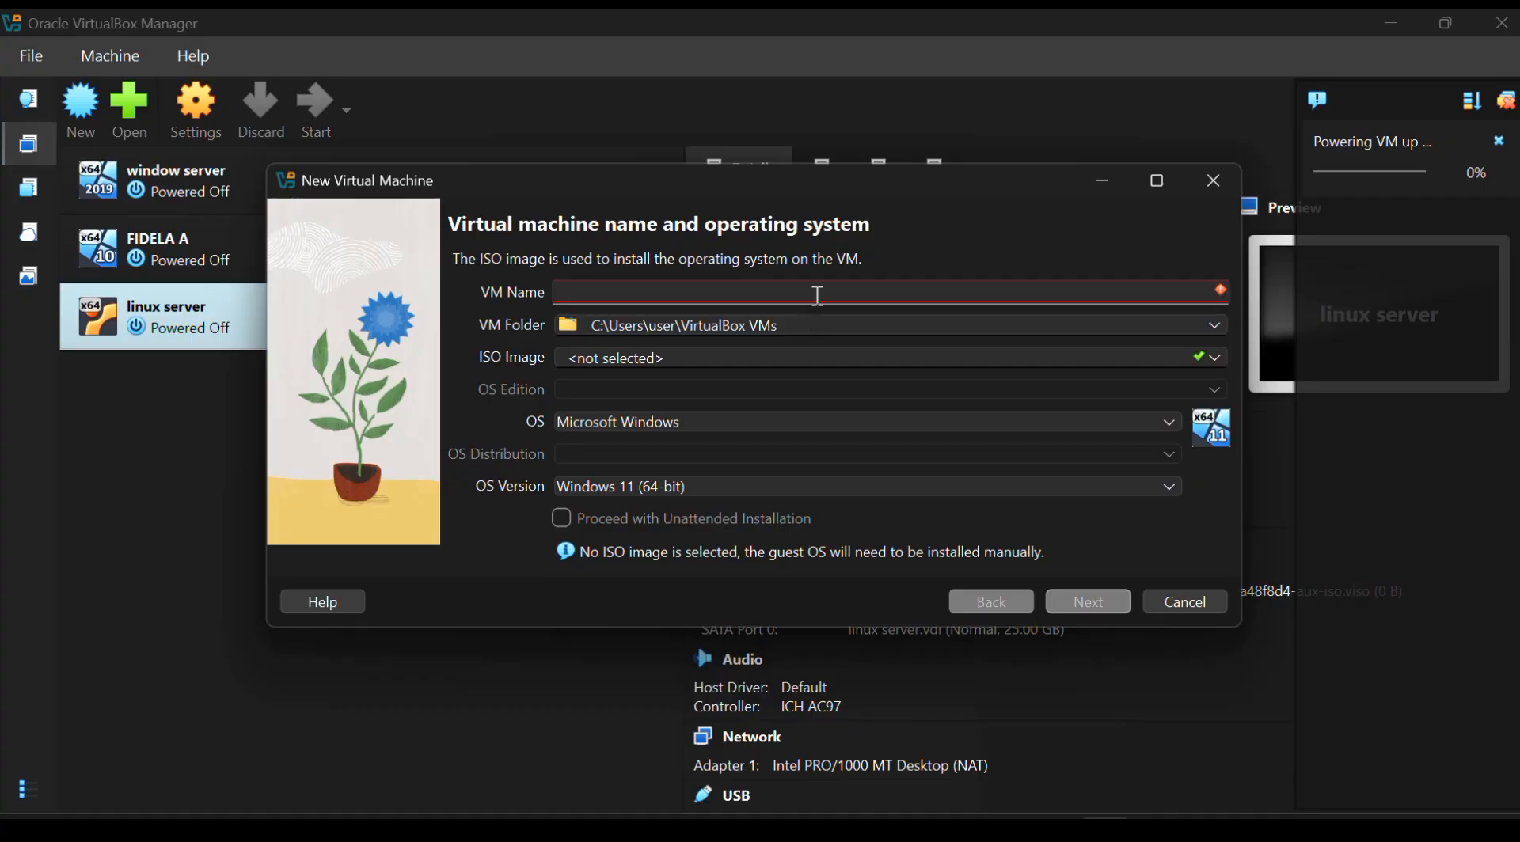
Start a second virtual machine named desktop linux and open its ISO image choices
type("desktop")
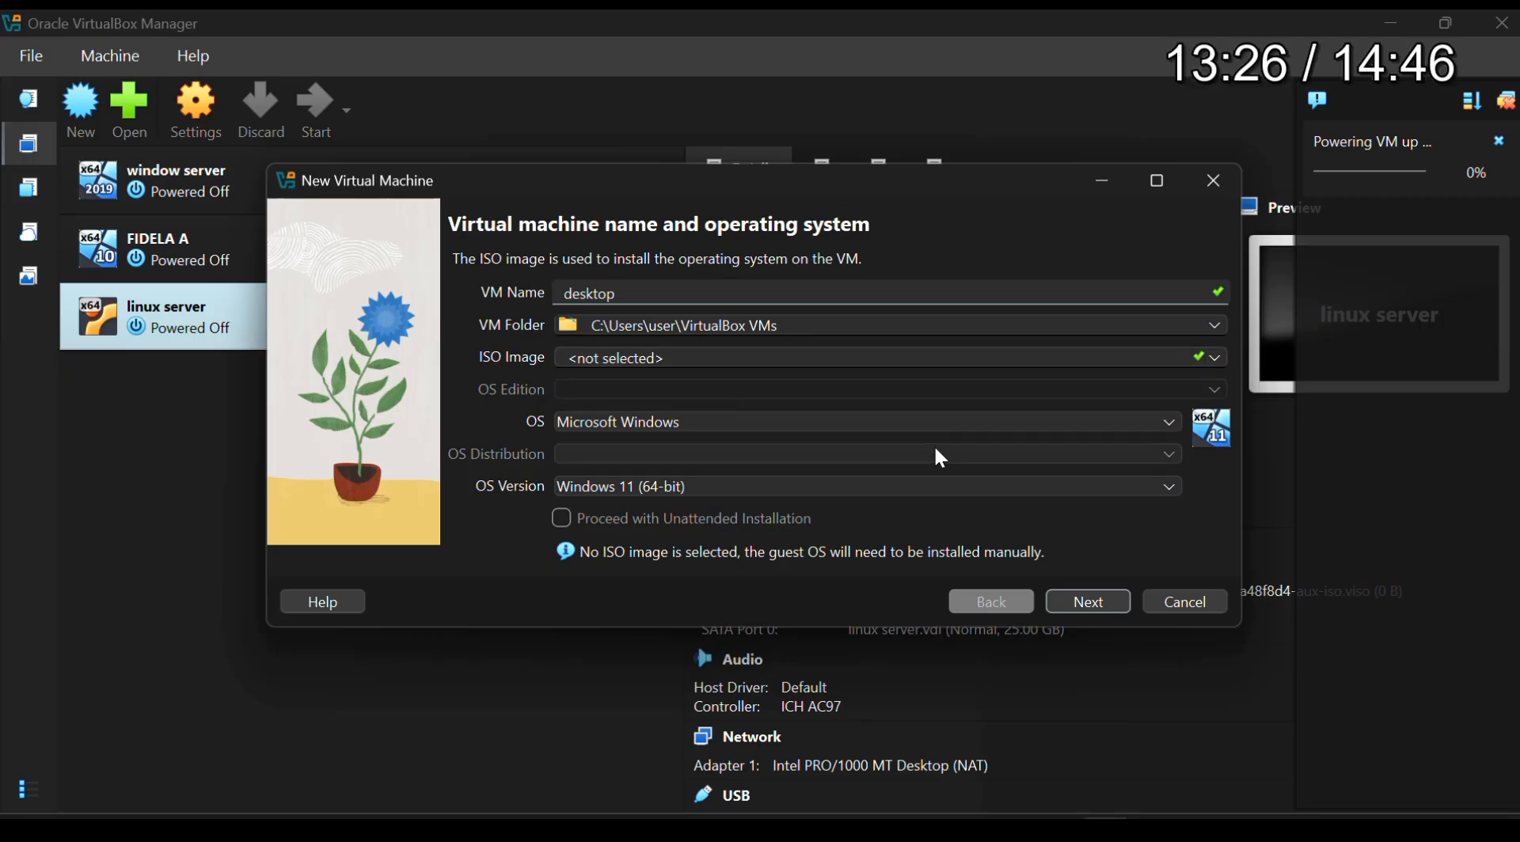
type("linux")
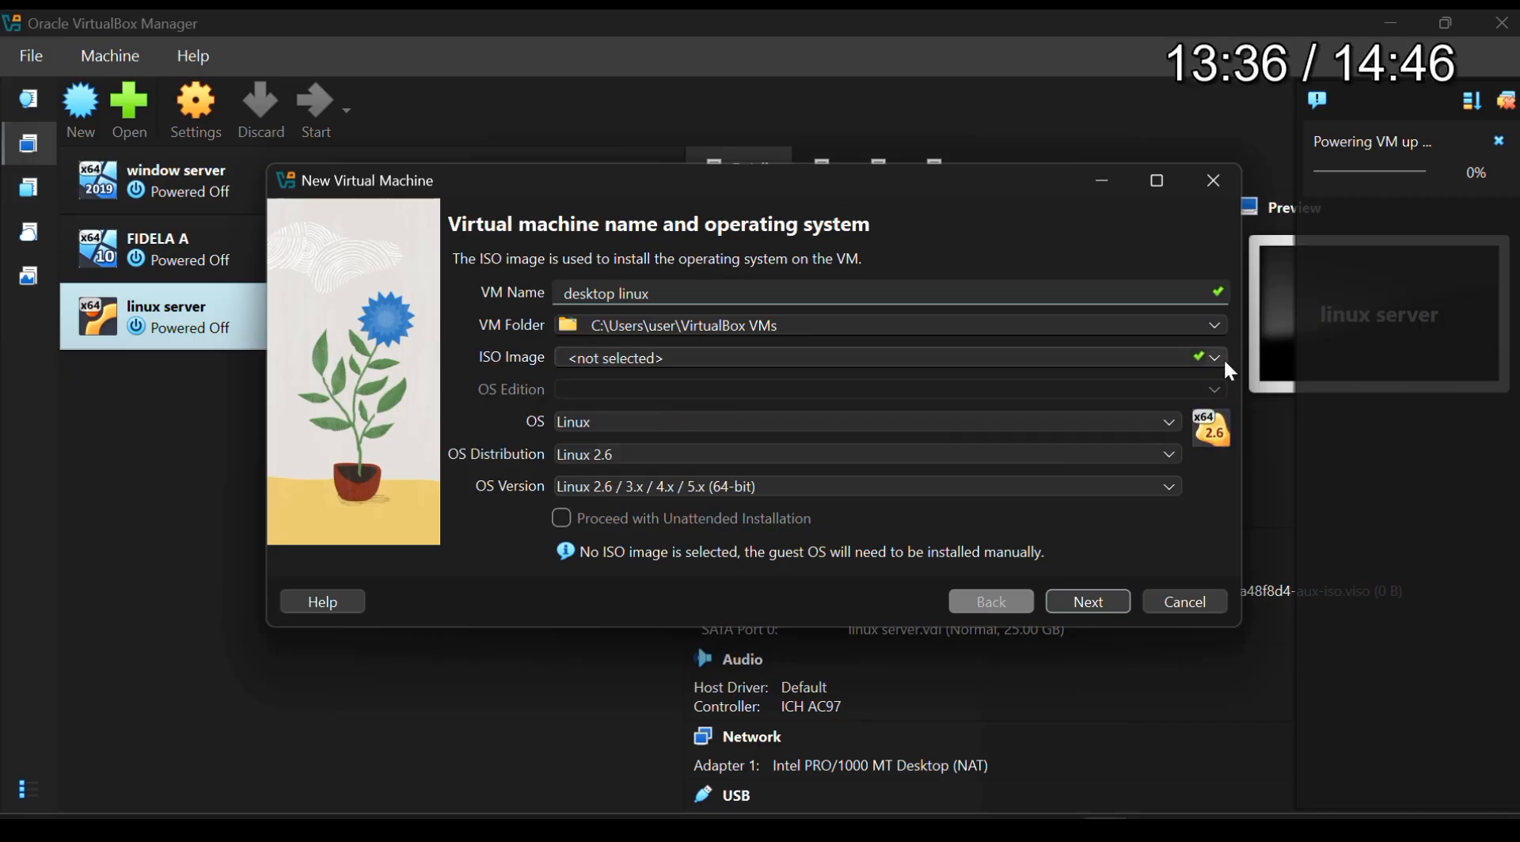
left_click(1216, 358)
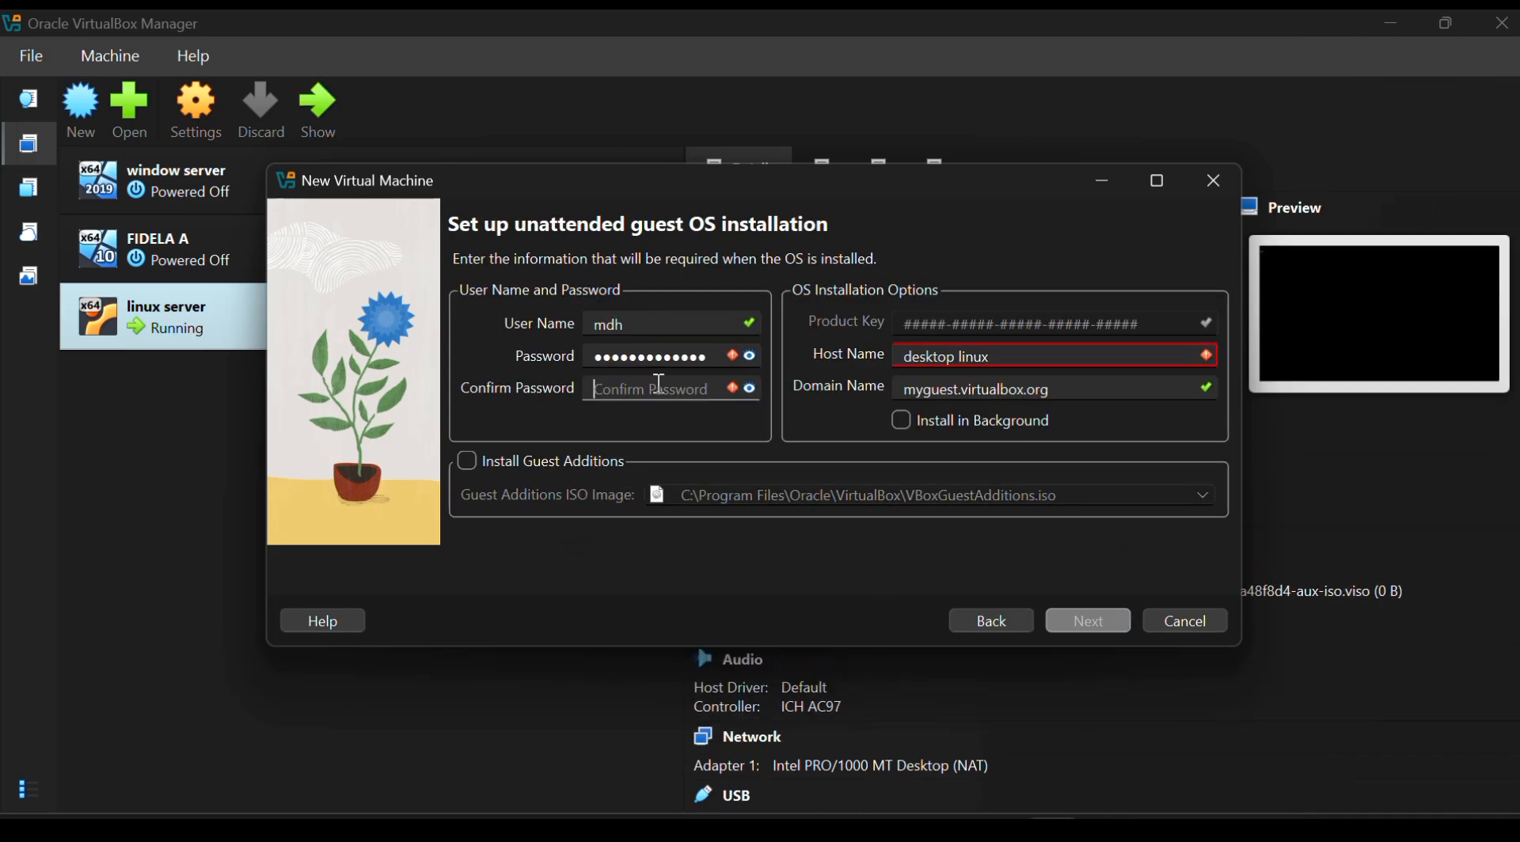
Enter the user name for the desktop linux unattended installation
key("Caps_Lock")
type("•")
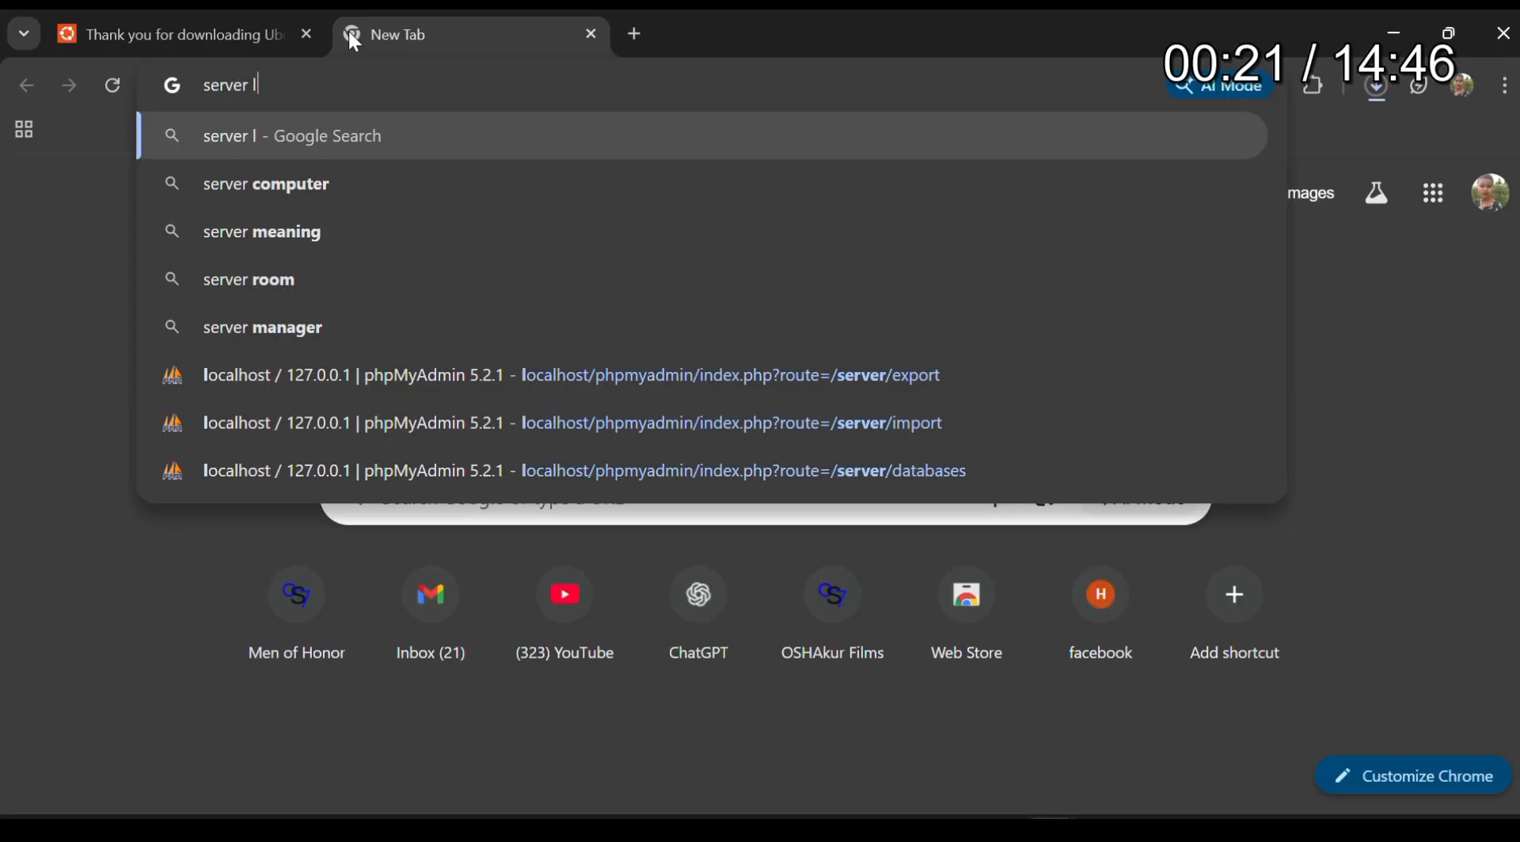
type("s")
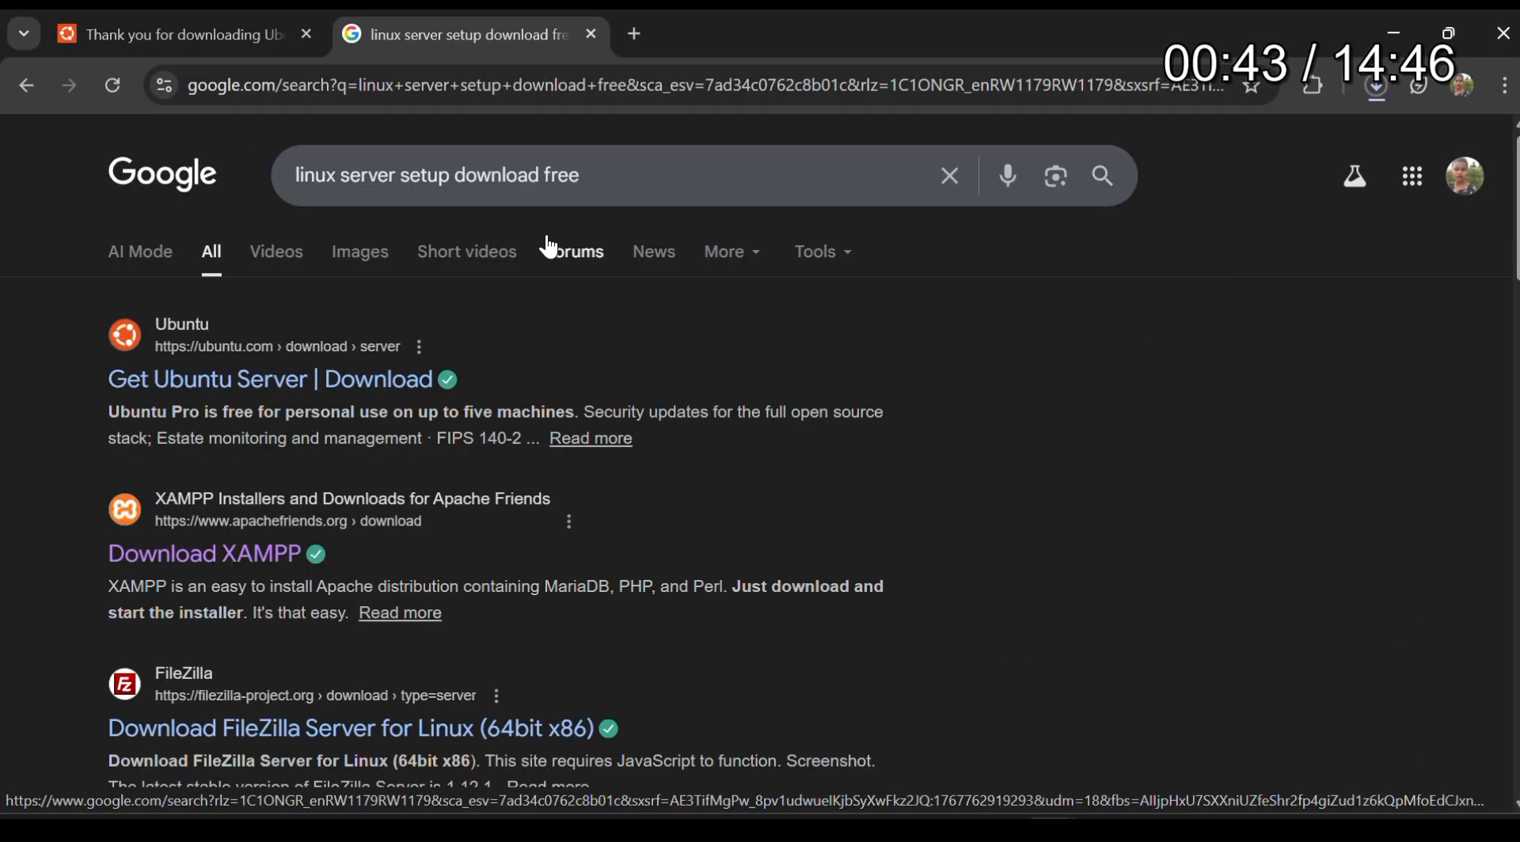
left_click(281, 380)
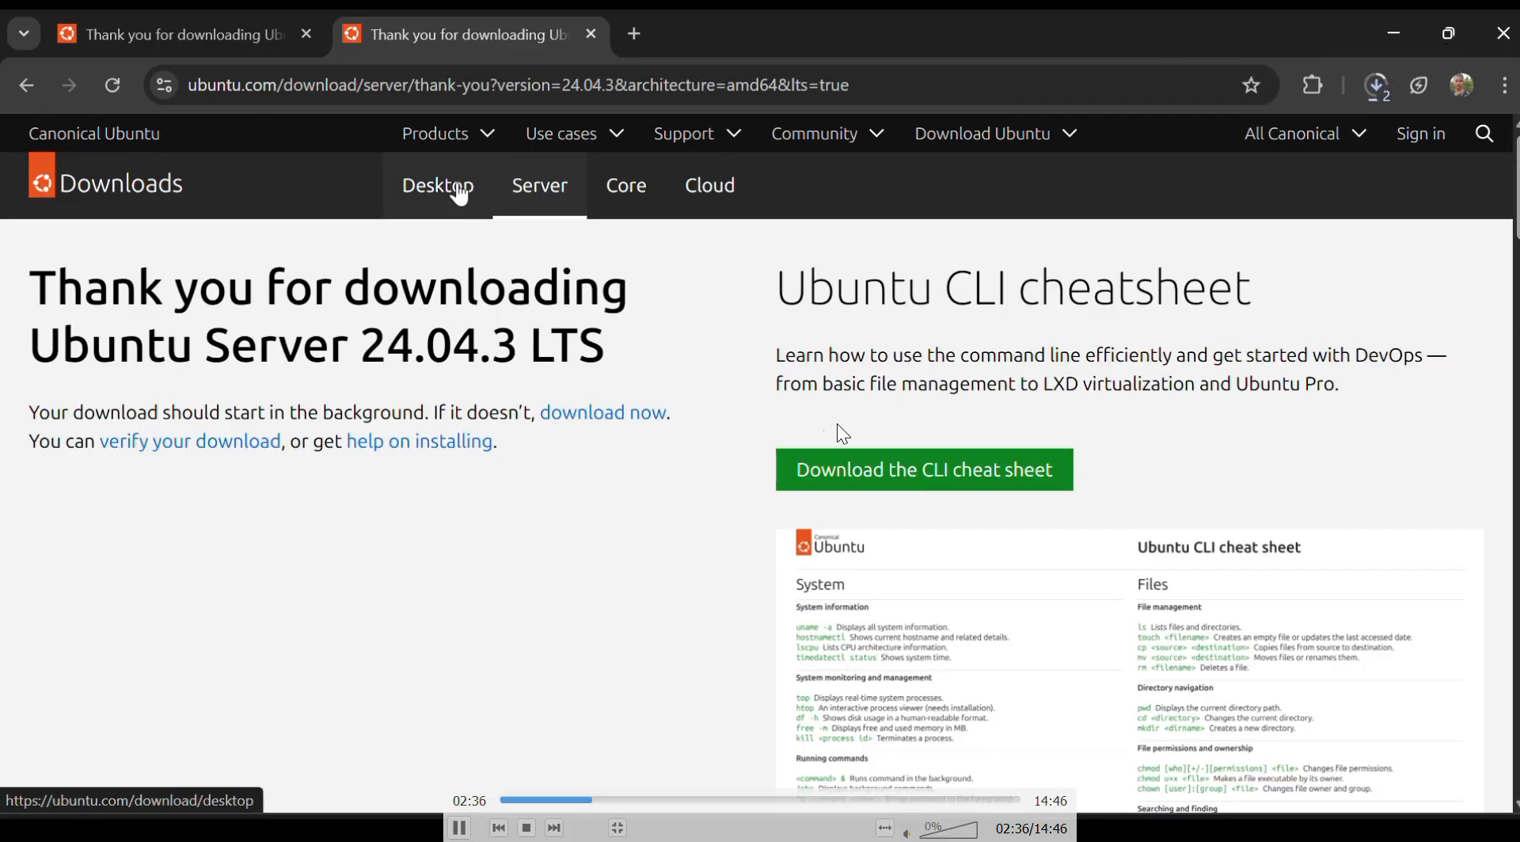
key("Left")
key("Left")
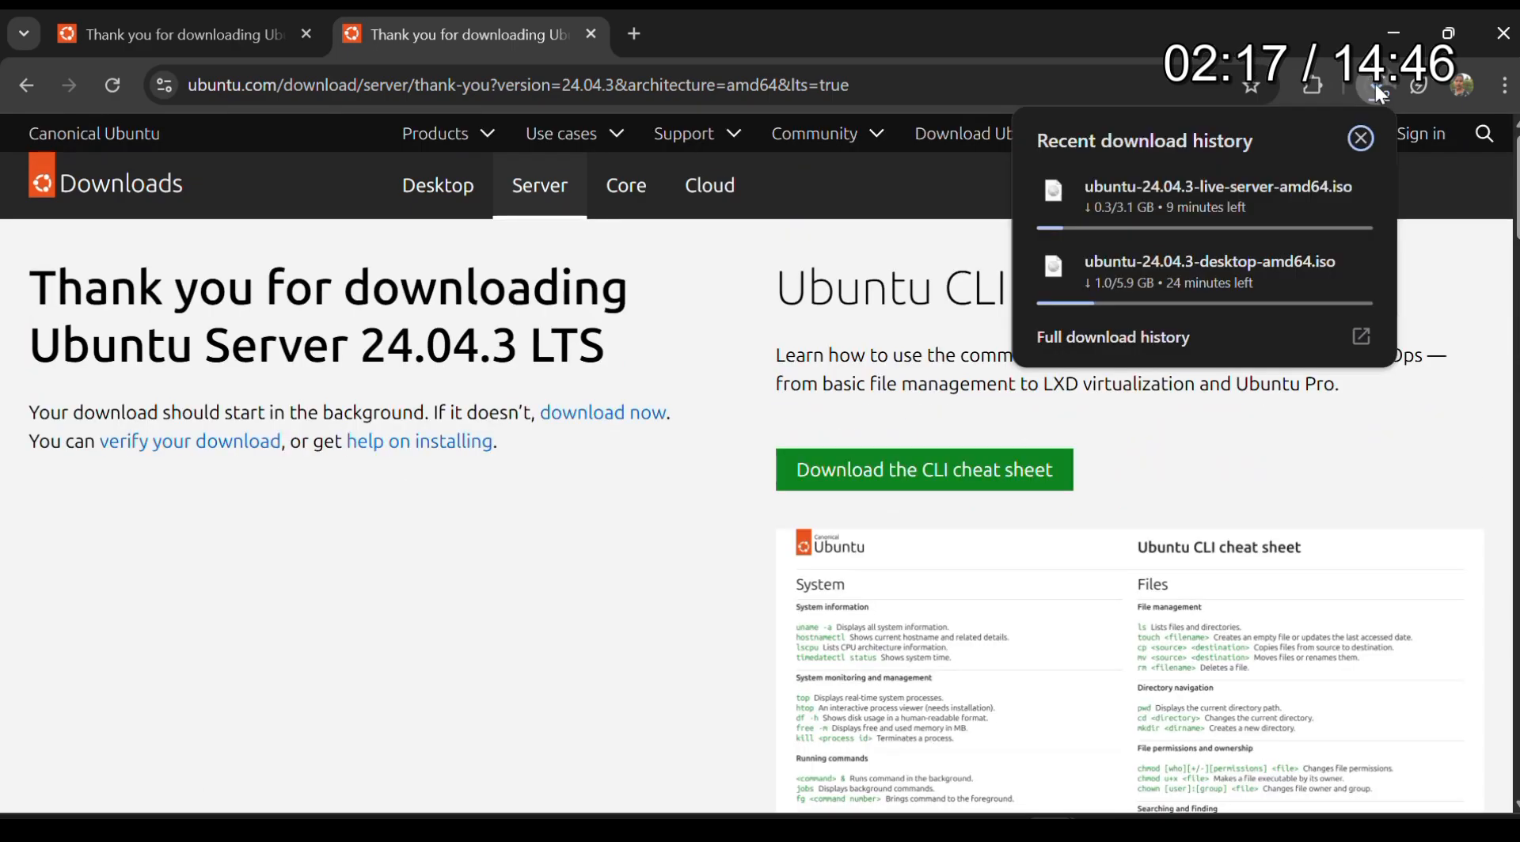
key("Right")
key("Right")
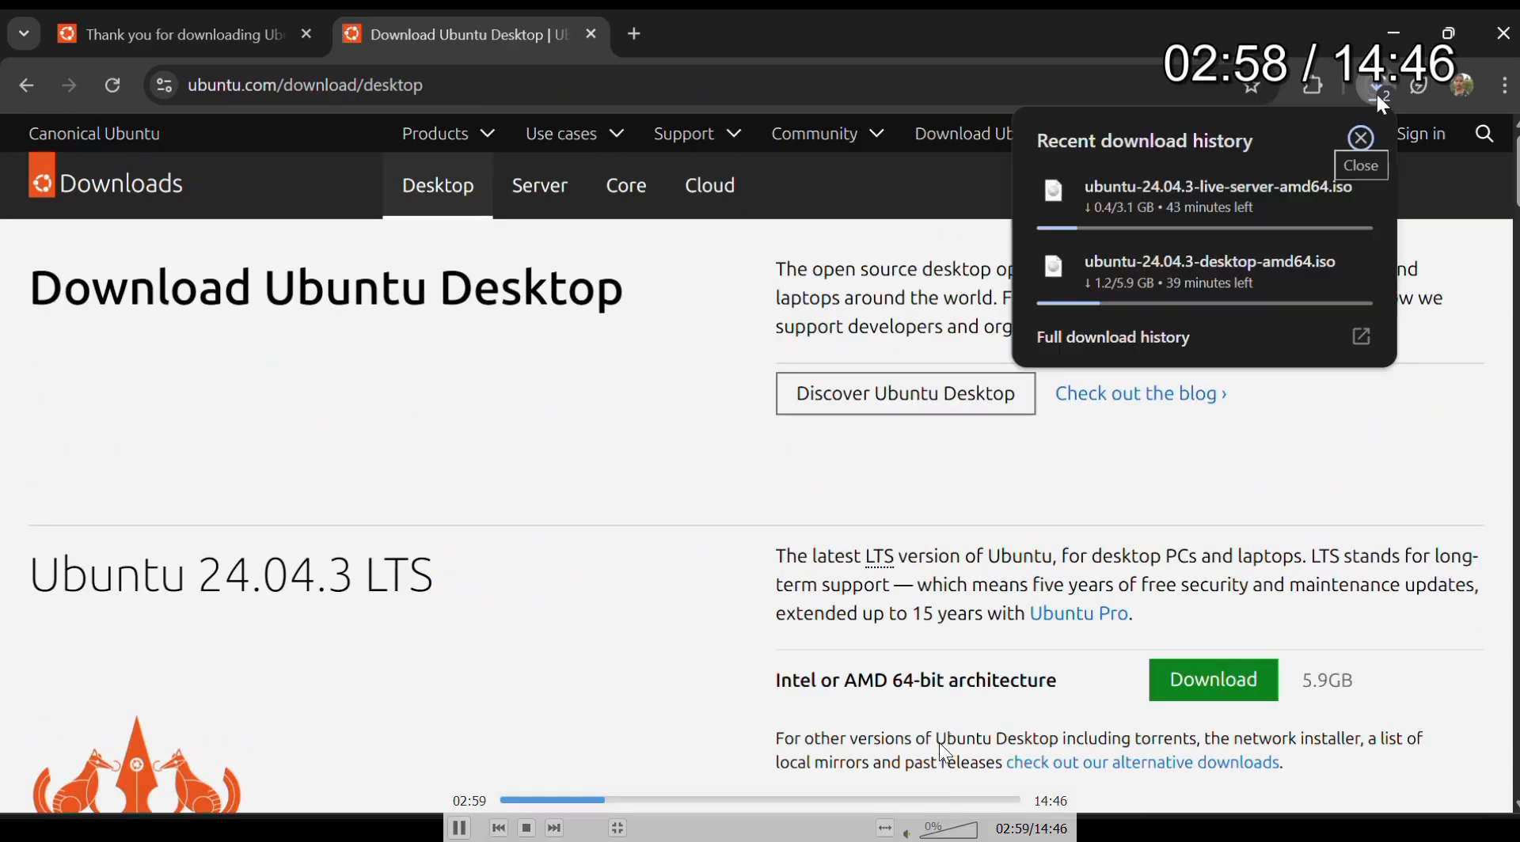
left_click(954, 801)
left_click(981, 809)
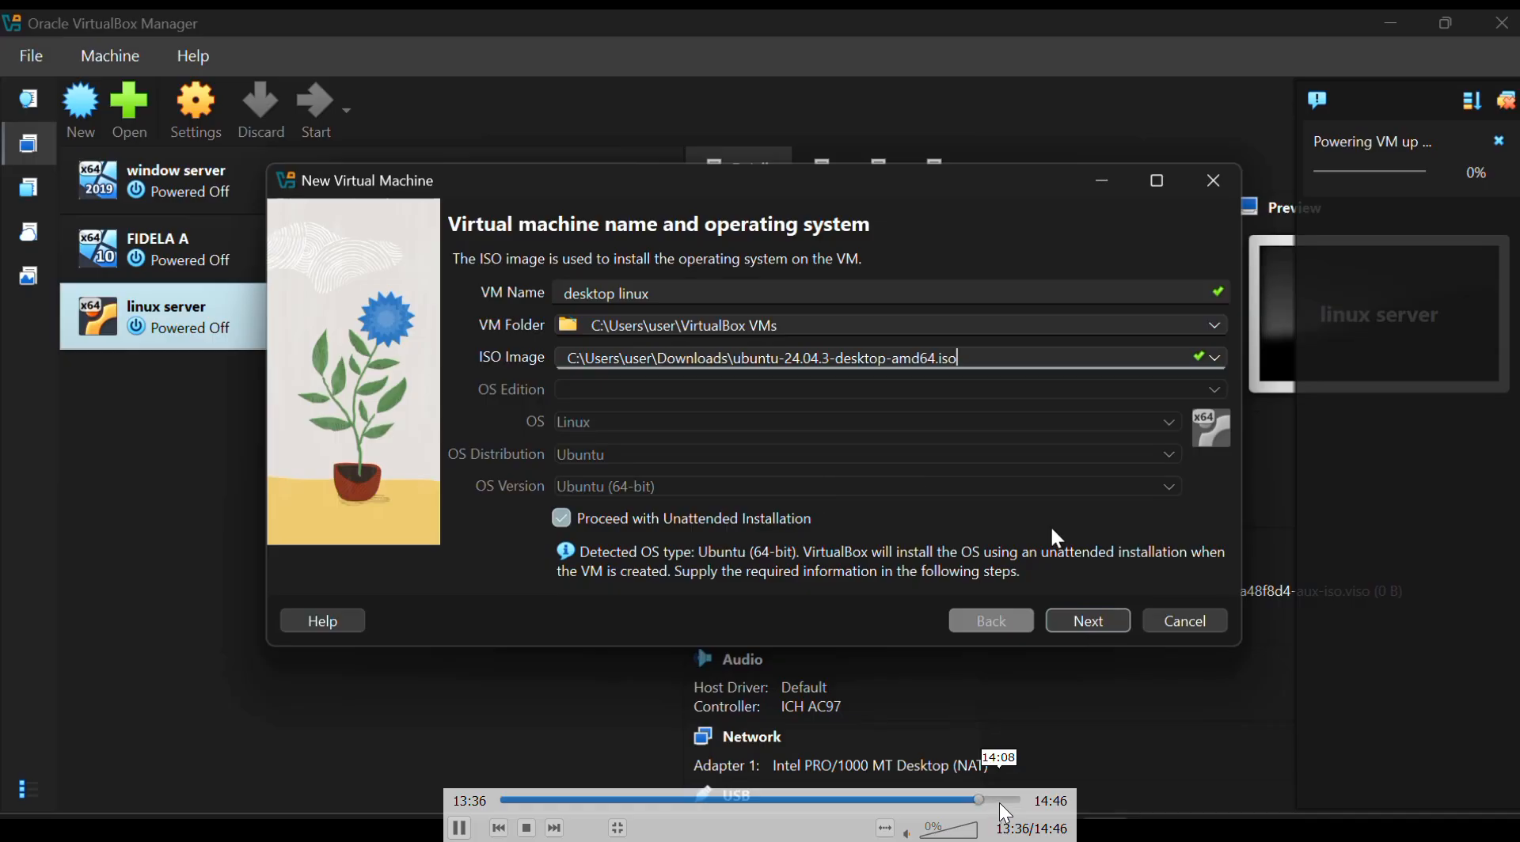
left_click(999, 801)
left_click_drag(1005, 813, 1015, 813)
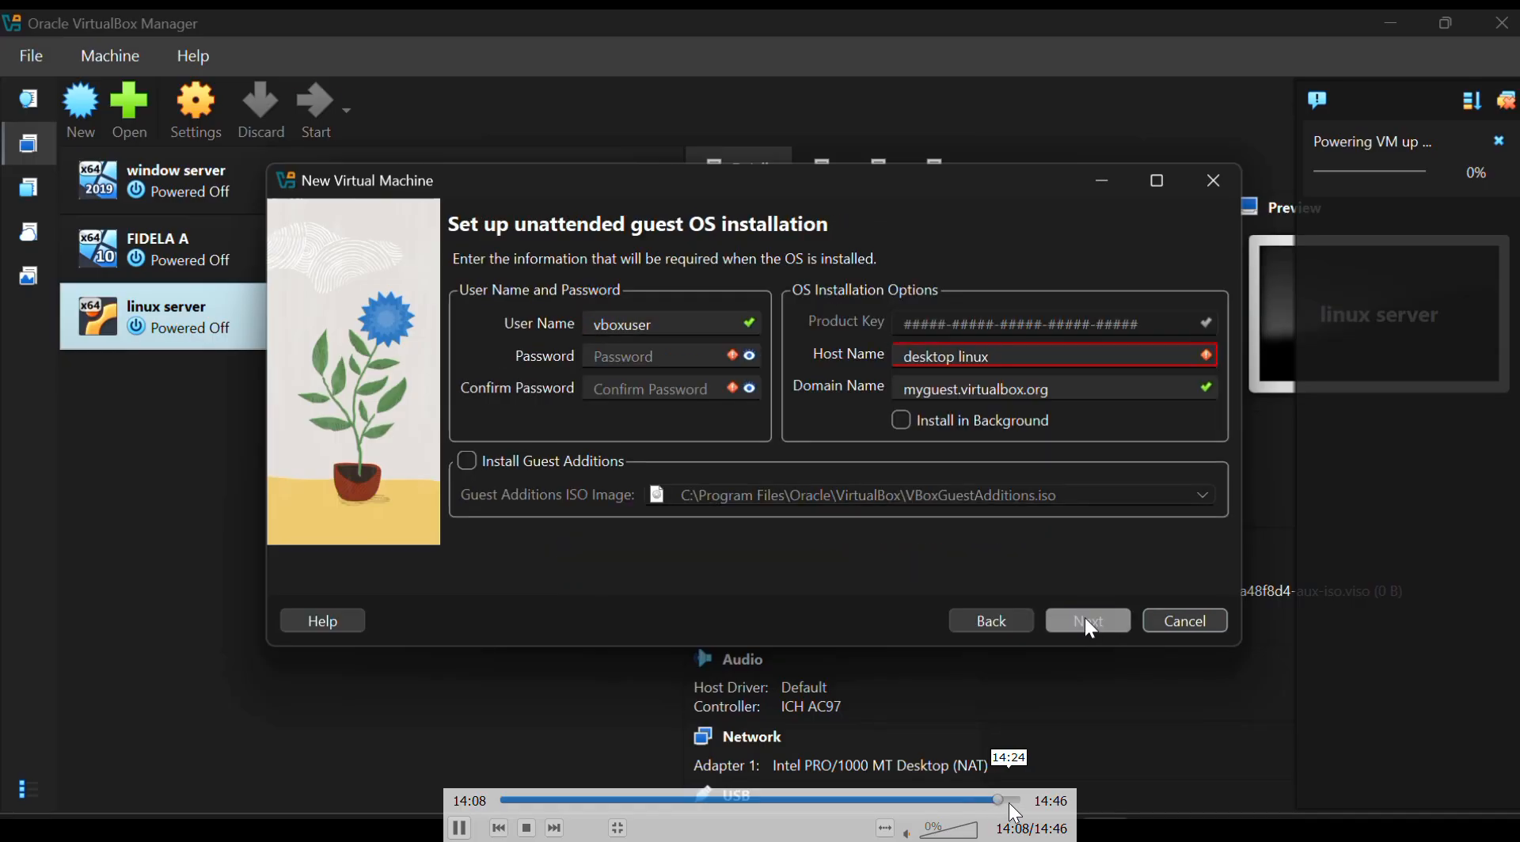